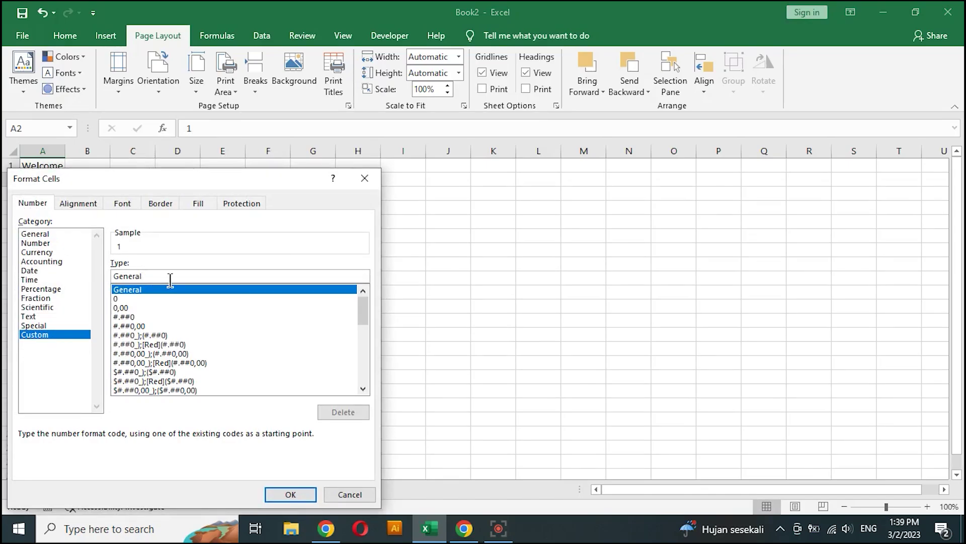
Apply the custom number format 000 to cell A2.
key(BackSpace)
key(BackSpace)
key(BackSpace)
key(BackSpace)
key(BackSpace)
key(BackSpace)
key(BackSpace)
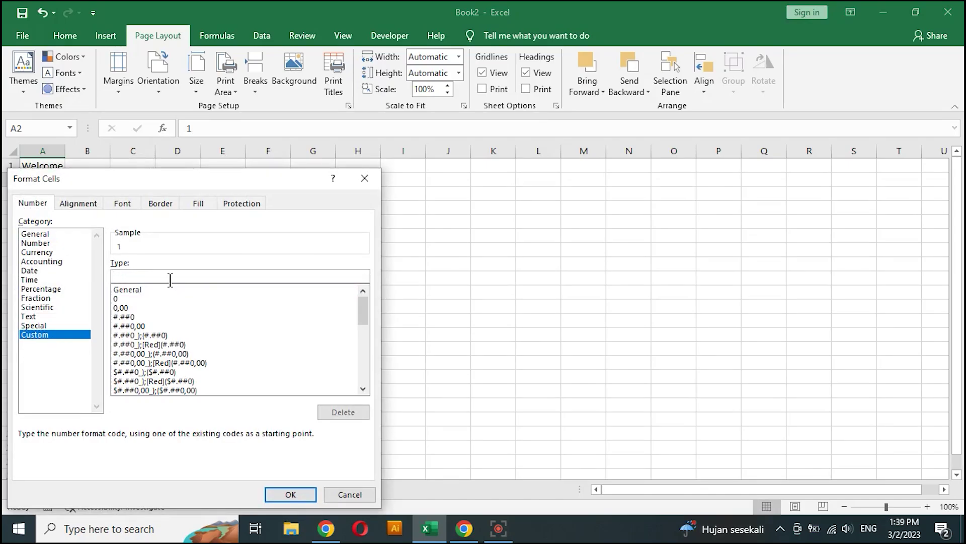
text(000)
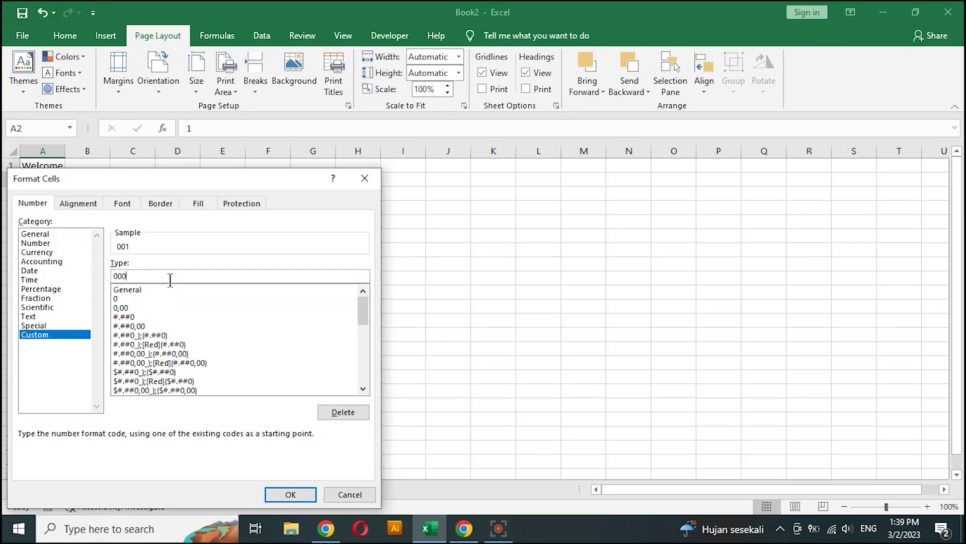
click(291, 494)
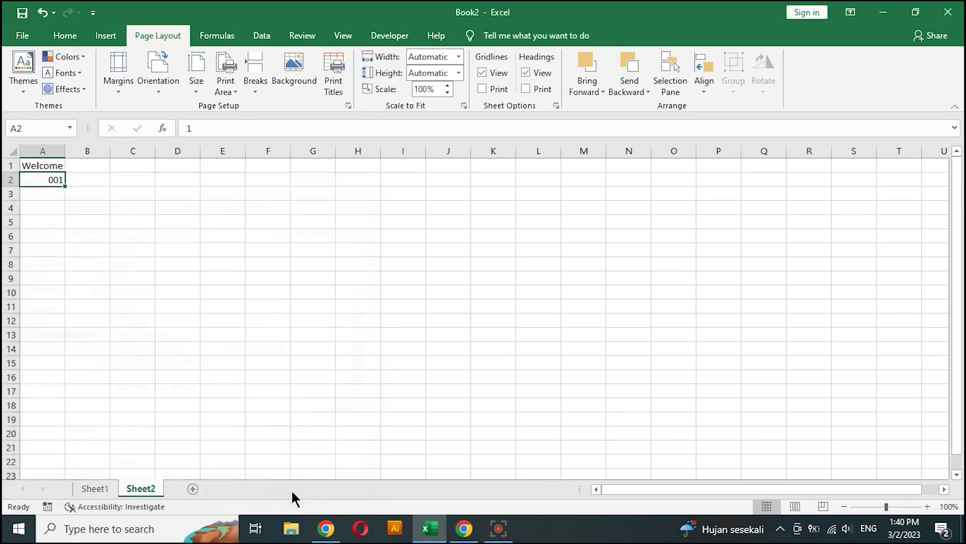
Enter the date 1 january 2023 in cell A3.
click(48, 199)
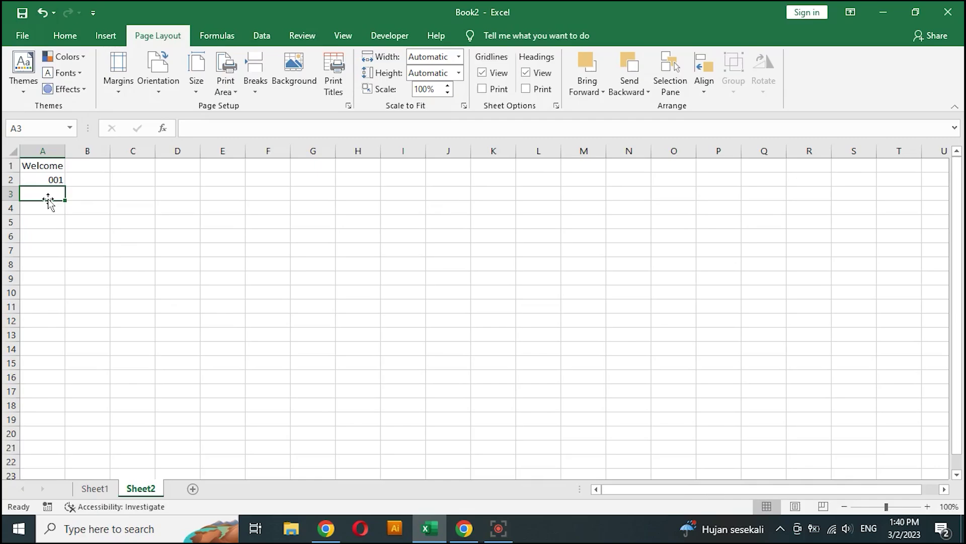
text(1)
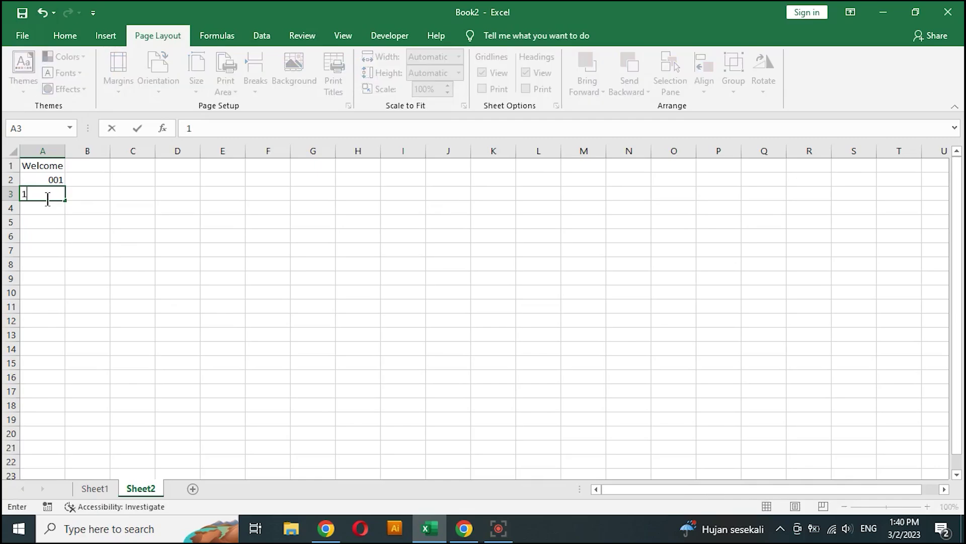
text( january 2023)
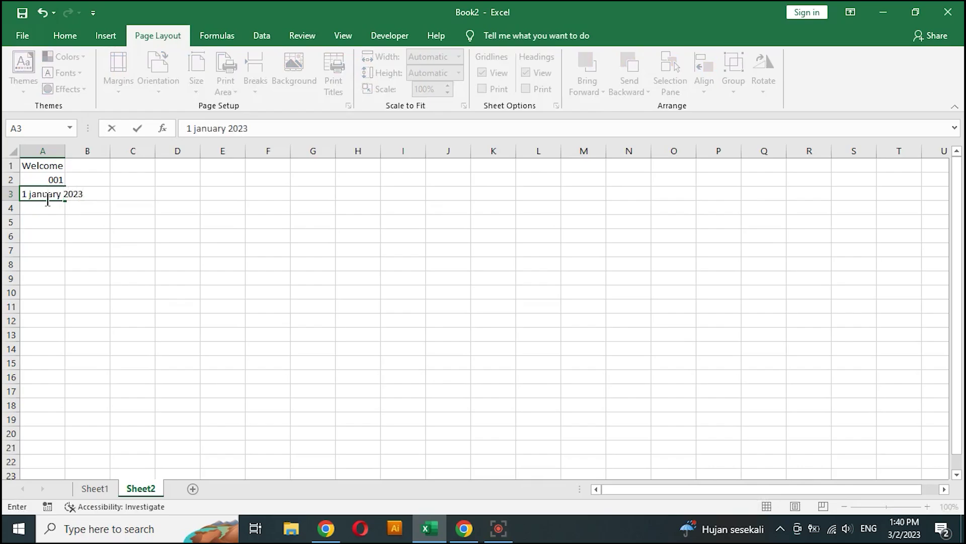
key(Return)
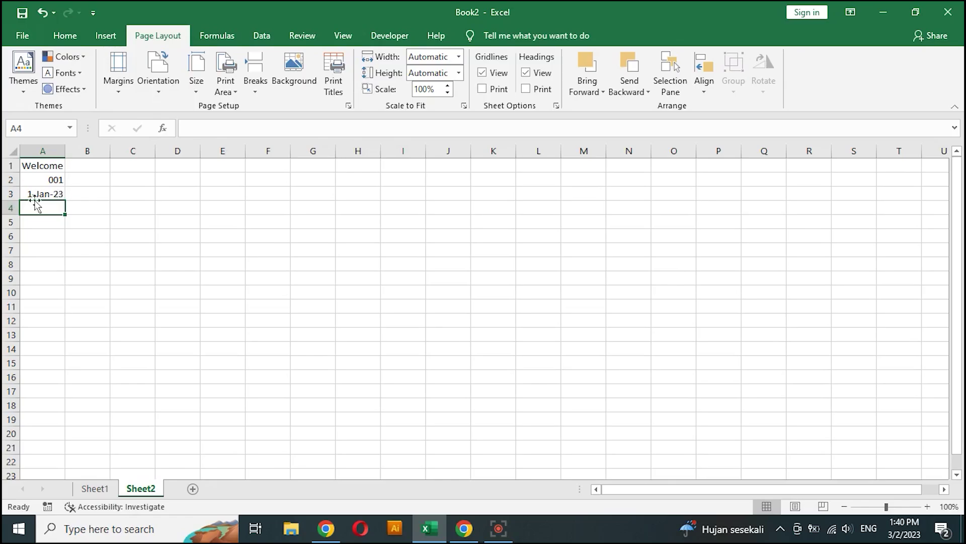
Format cell A3 as a date with the Indonesian locale and the "14 Maret 2012" type.
click(43, 196)
right_click(43, 195)
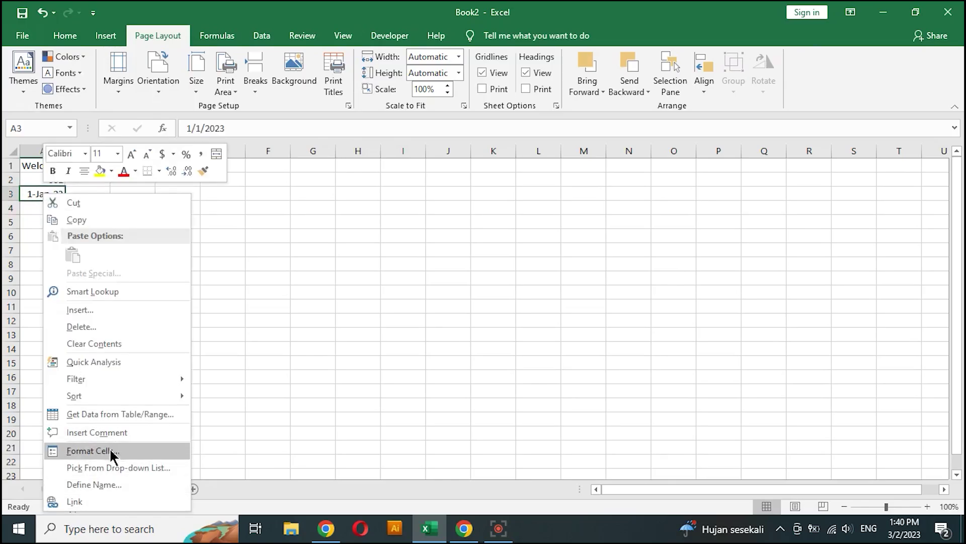
click(149, 452)
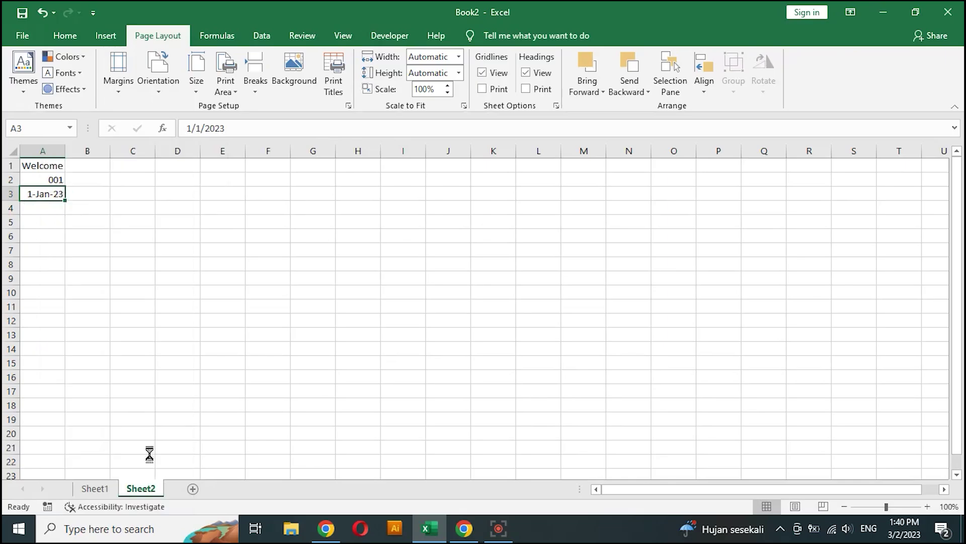
click(33, 269)
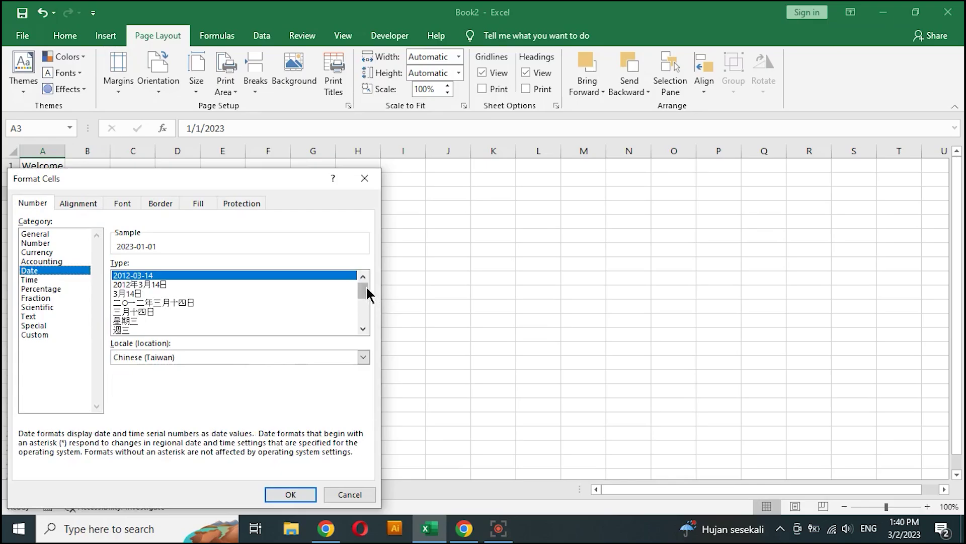
drag(365, 285, 366, 311)
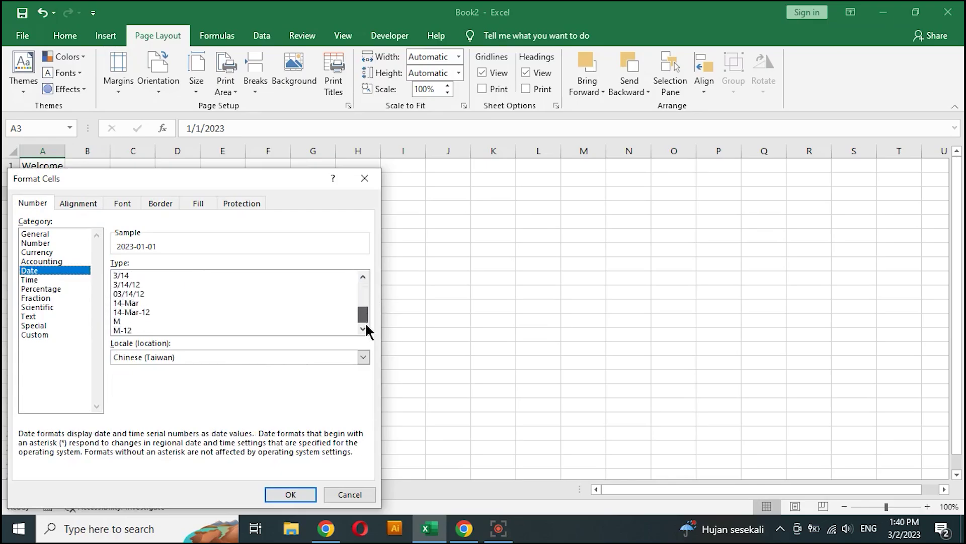
click(367, 357)
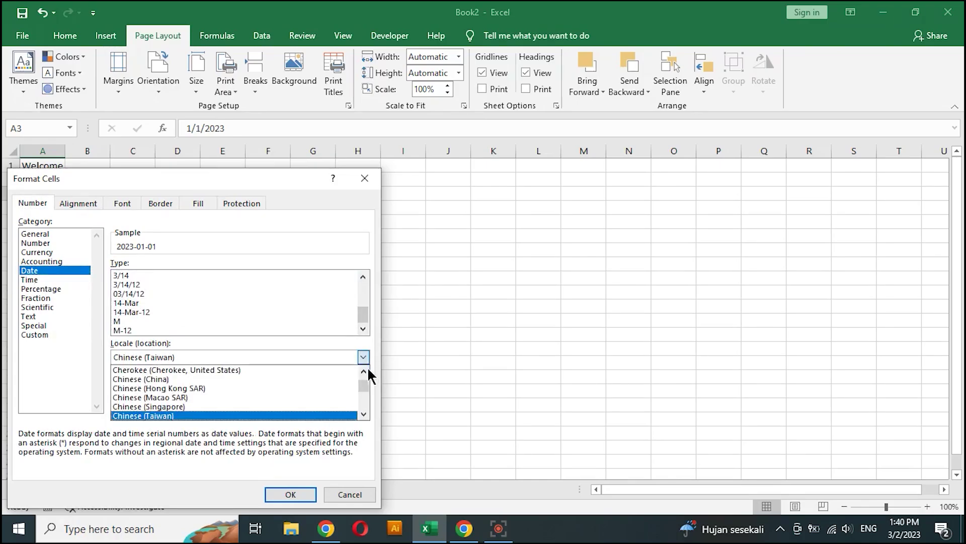
drag(365, 385, 364, 390)
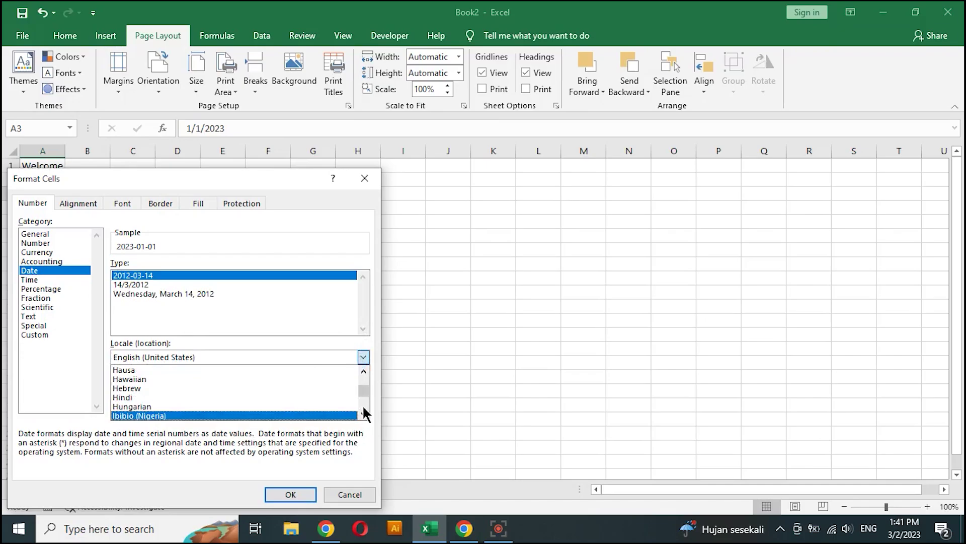
click(364, 412)
click(364, 412)
click(364, 412)
click(364, 413)
click(364, 412)
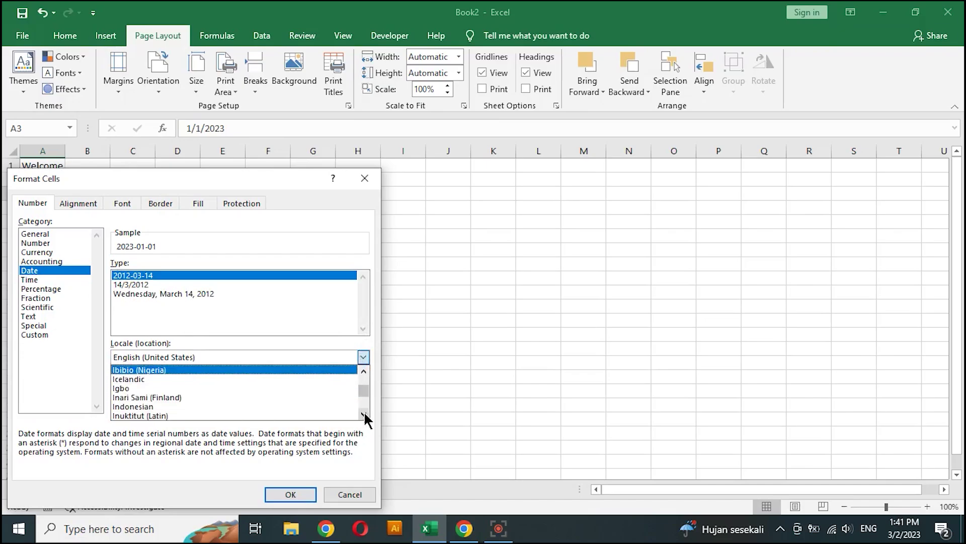
click(300, 406)
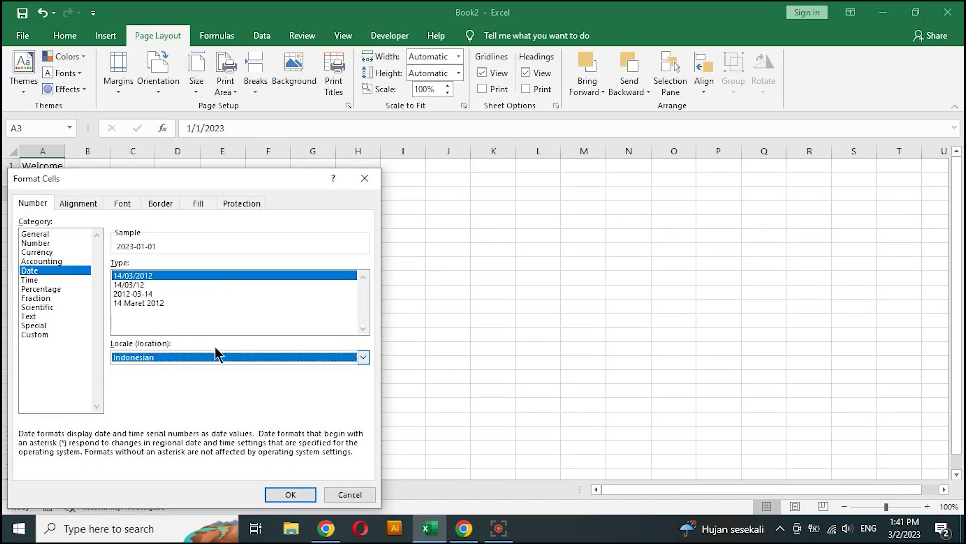
click(134, 304)
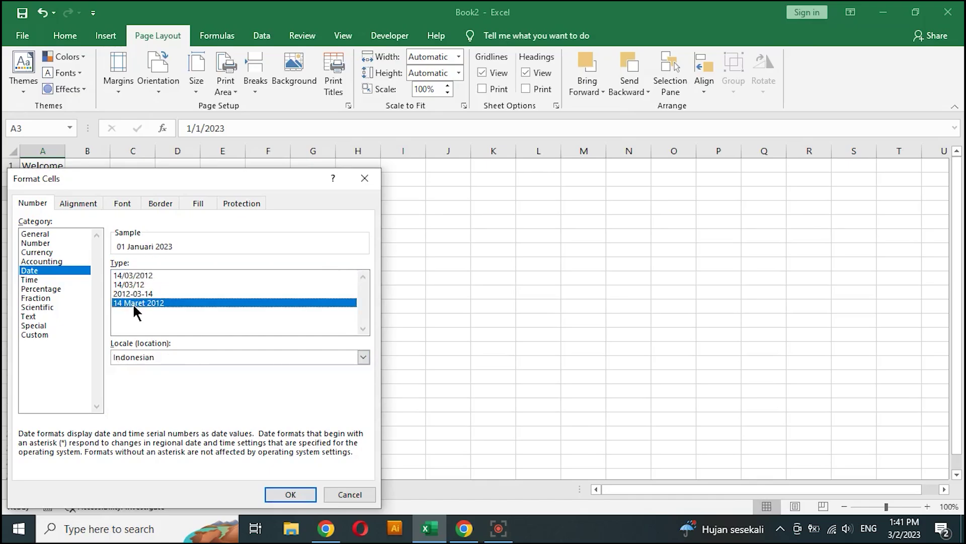
click(291, 496)
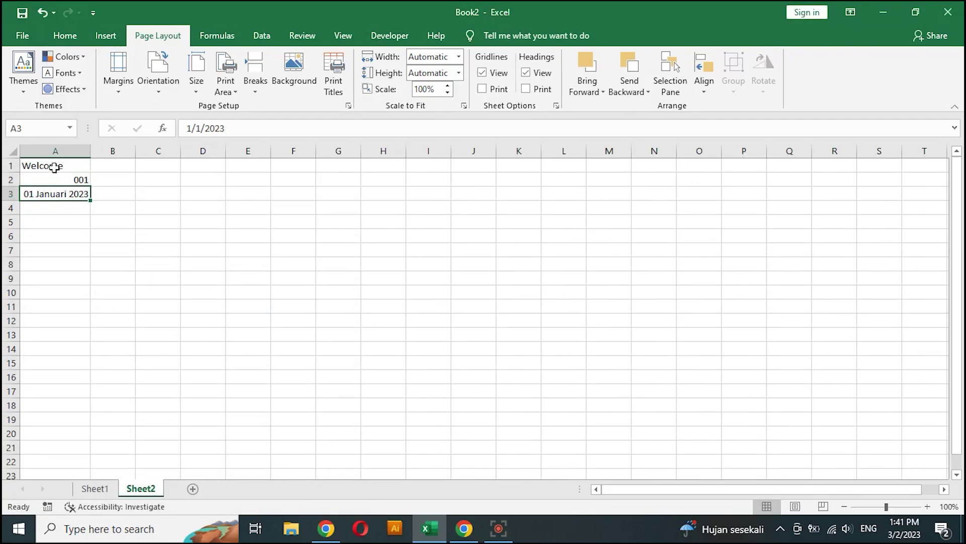
Center the contents of cells A1:A3 horizontally.
drag(55, 167, 60, 192)
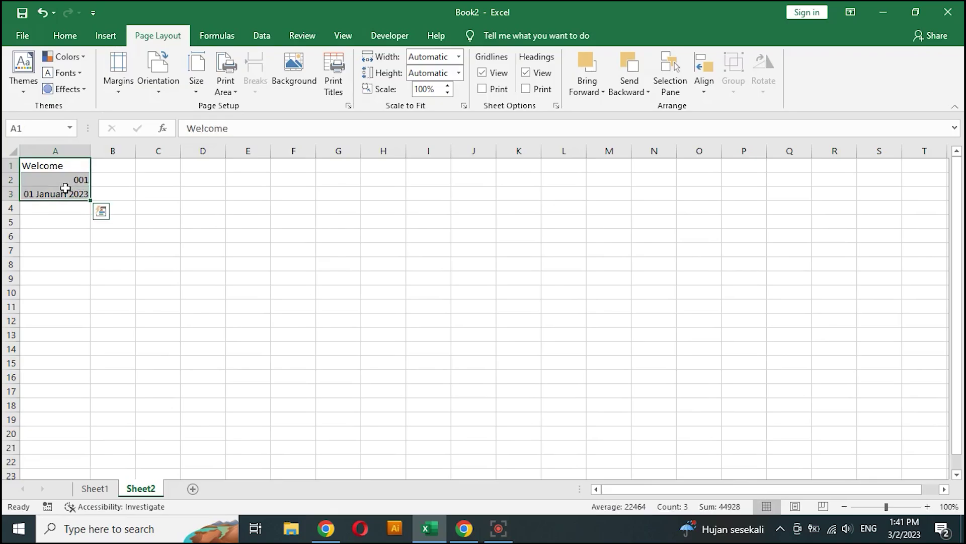
click(66, 43)
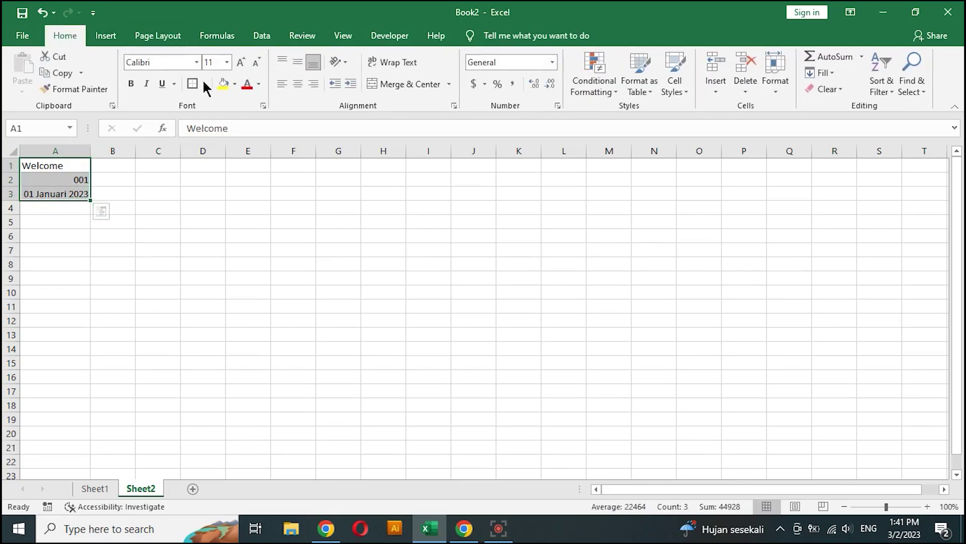
click(298, 84)
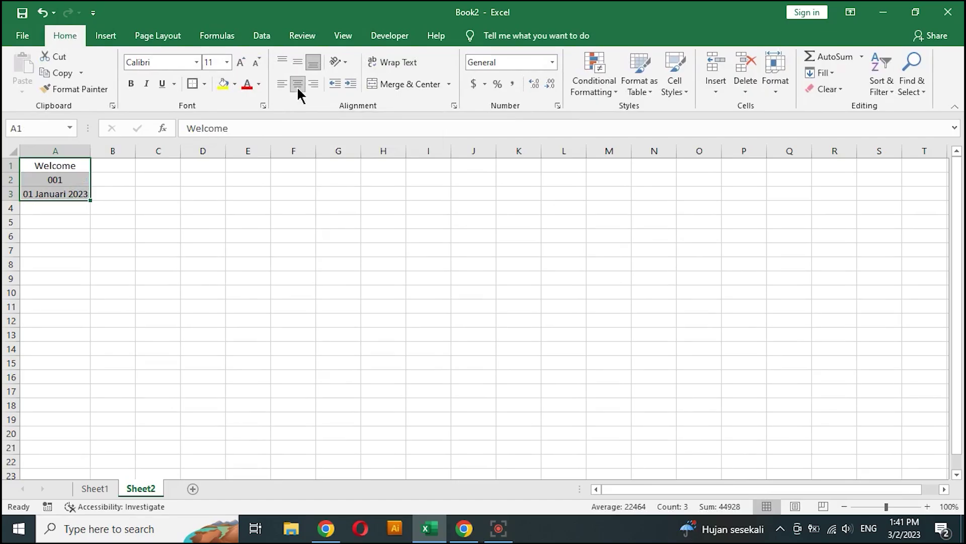
Increase the font size of the Welcome text in cell A1 to 14.
click(75, 166)
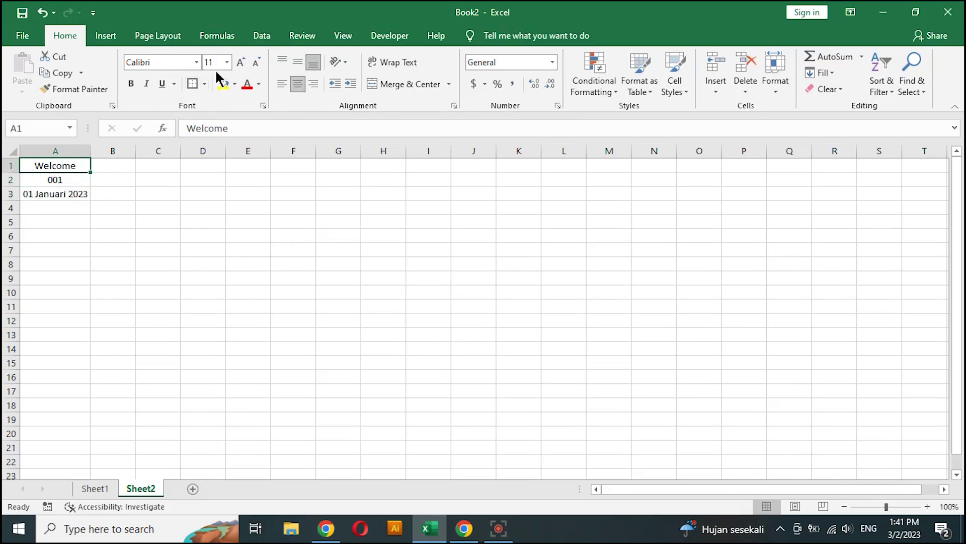
click(240, 63)
click(240, 62)
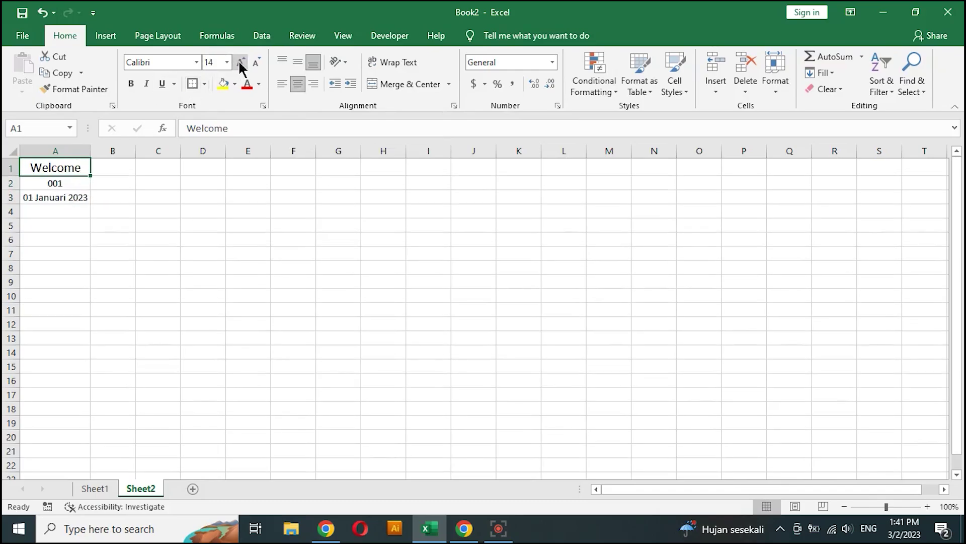
Set the font size of the number in cell A2 to 60.
click(66, 183)
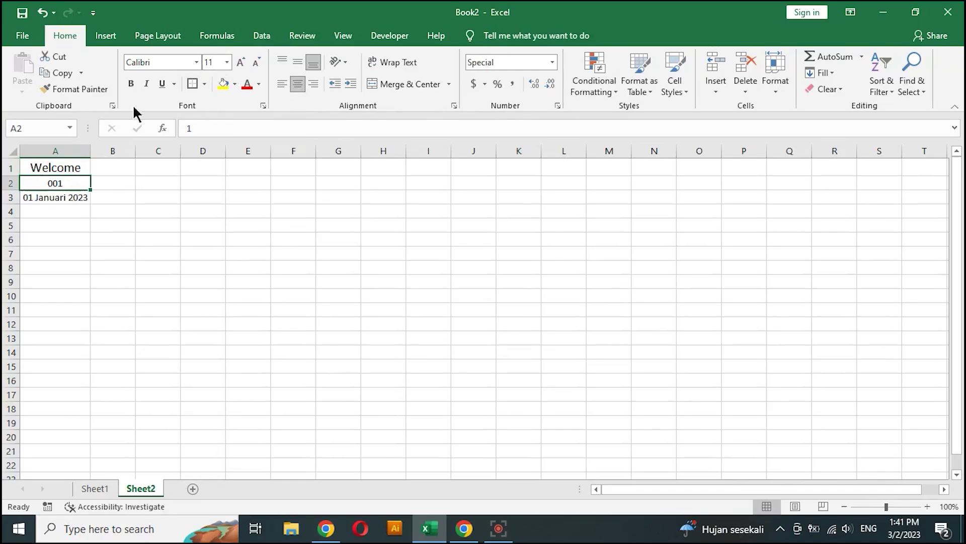
click(214, 64)
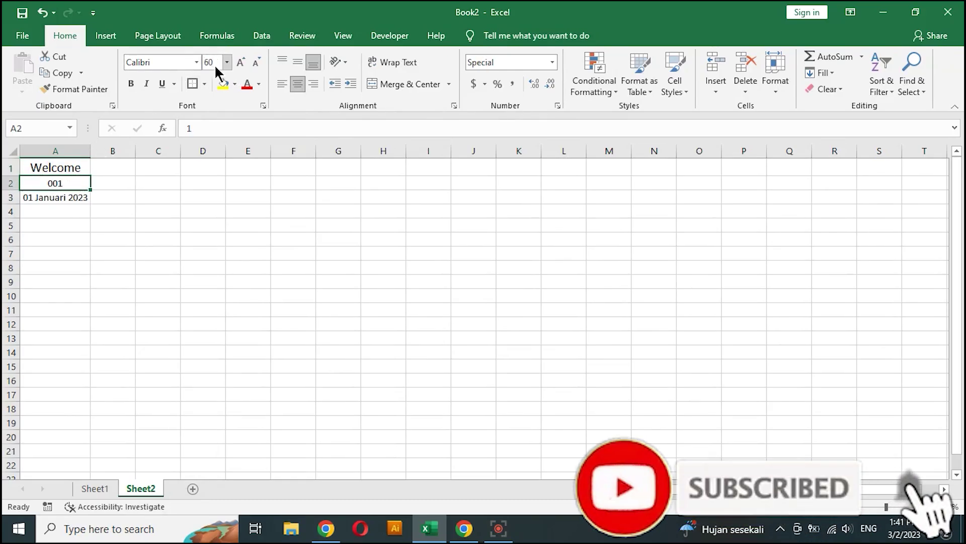
text(60)
key(Return)
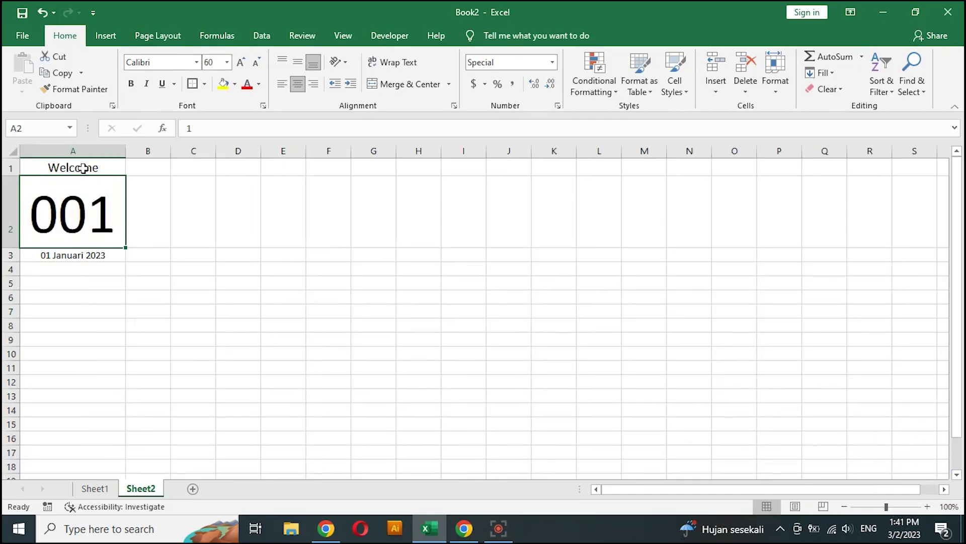
Make the text in cells A1:A3 bold.
drag(83, 168, 75, 254)
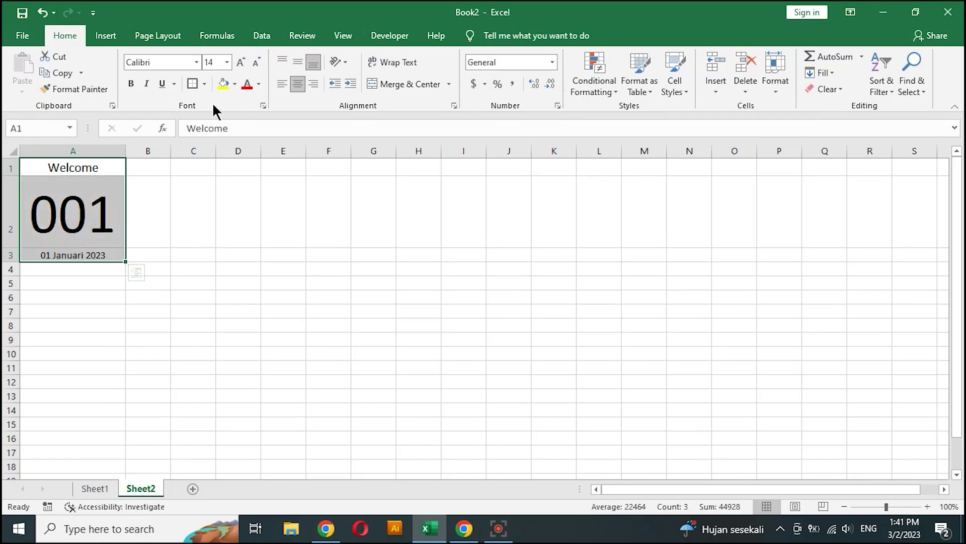
click(130, 87)
click(104, 189)
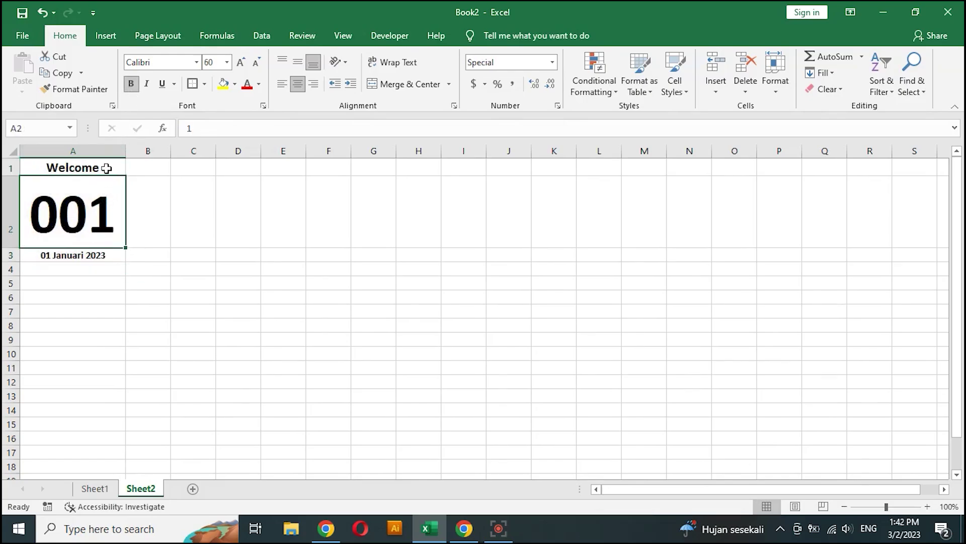
Apply all borders to the coupon cells A1:A3 and deselect them.
drag(105, 169, 99, 254)
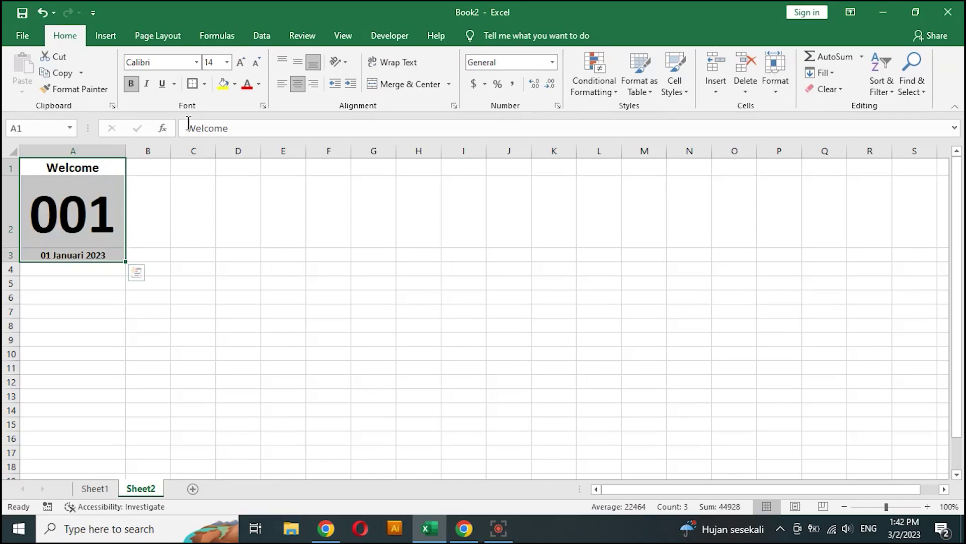
click(195, 84)
click(204, 84)
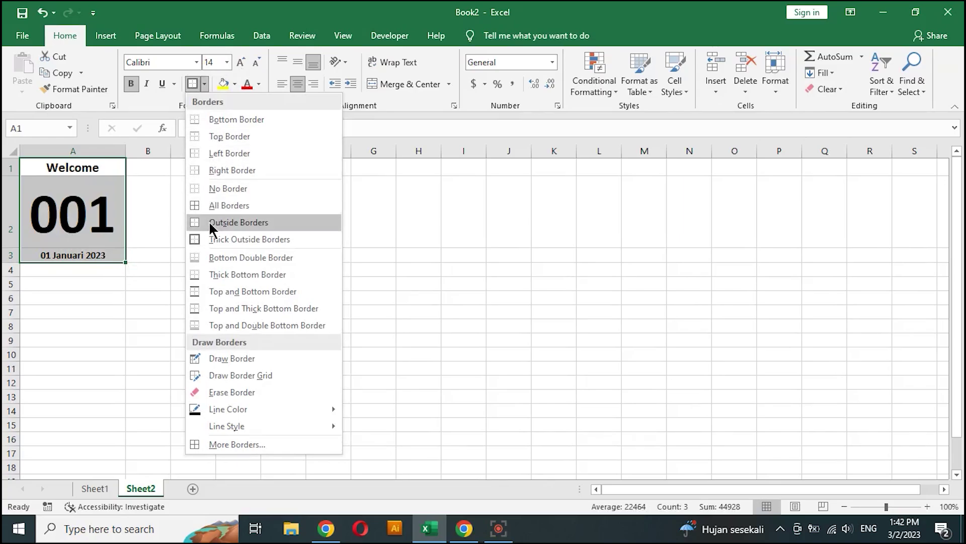
click(216, 206)
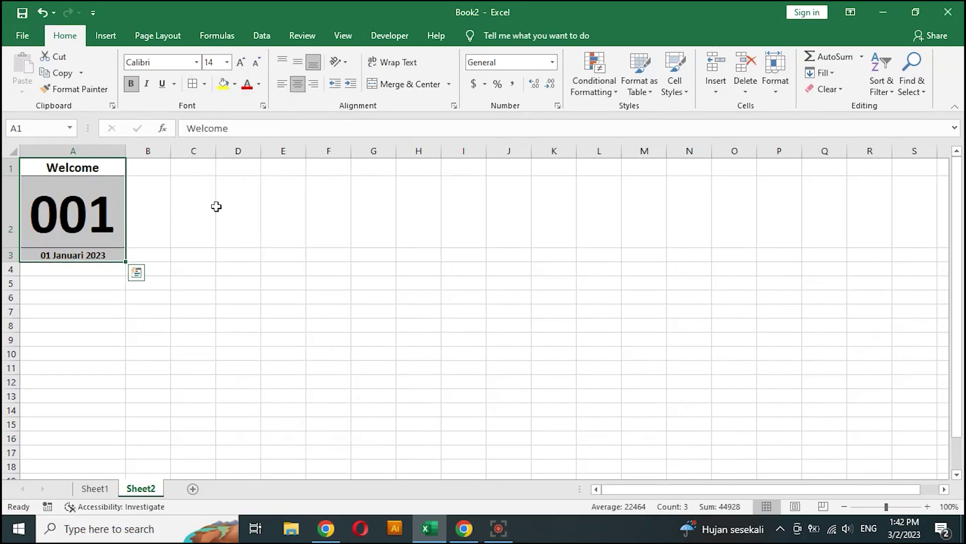
click(161, 215)
key(Down)
key(Right)
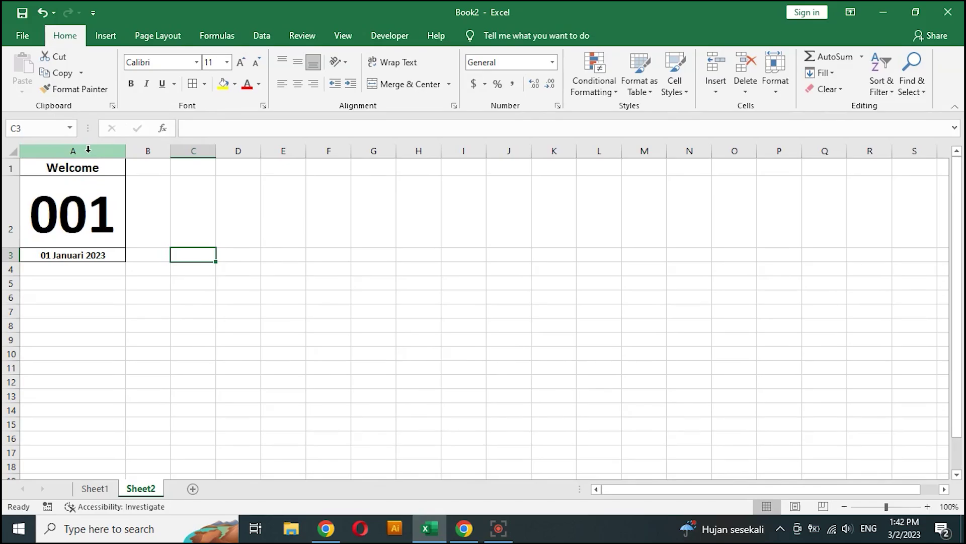
Widen columns C, E and G together with column A so that all four match column A's original width.
click(88, 149)
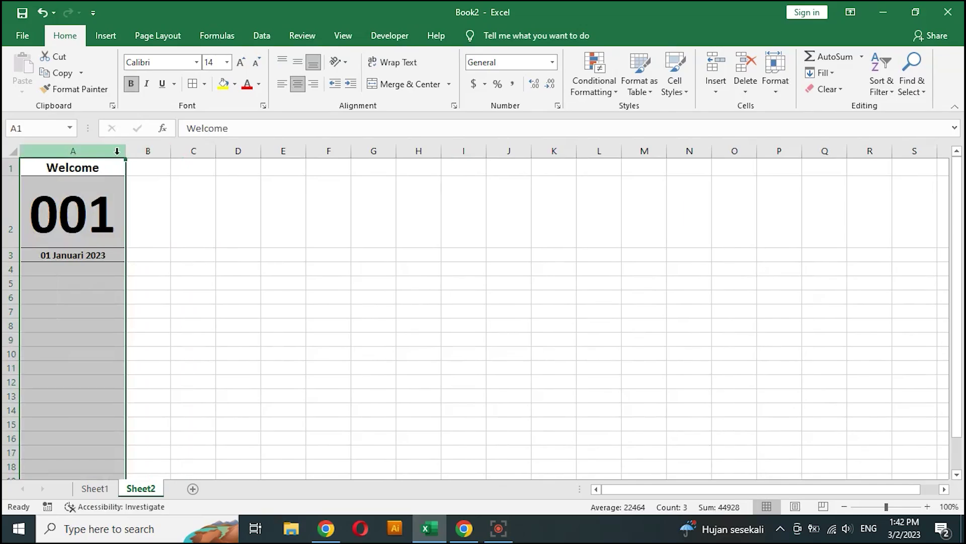
ctrl+click(195, 149)
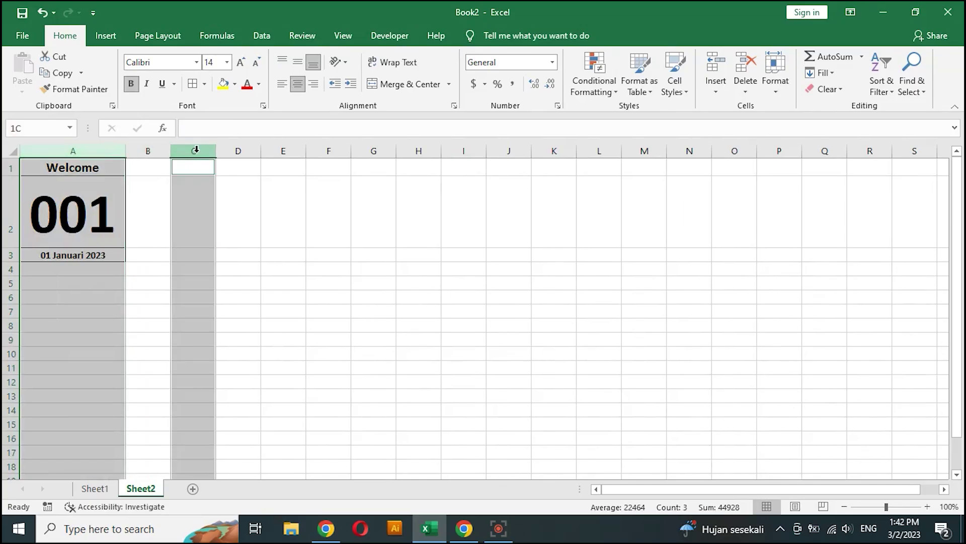
ctrl+click(284, 151)
ctrl+click(382, 150)
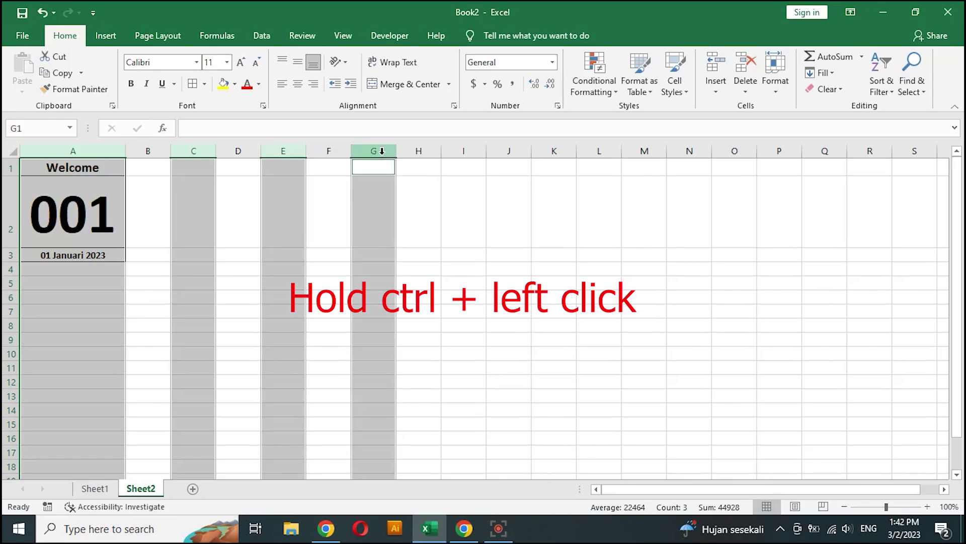
drag(396, 152, 457, 160)
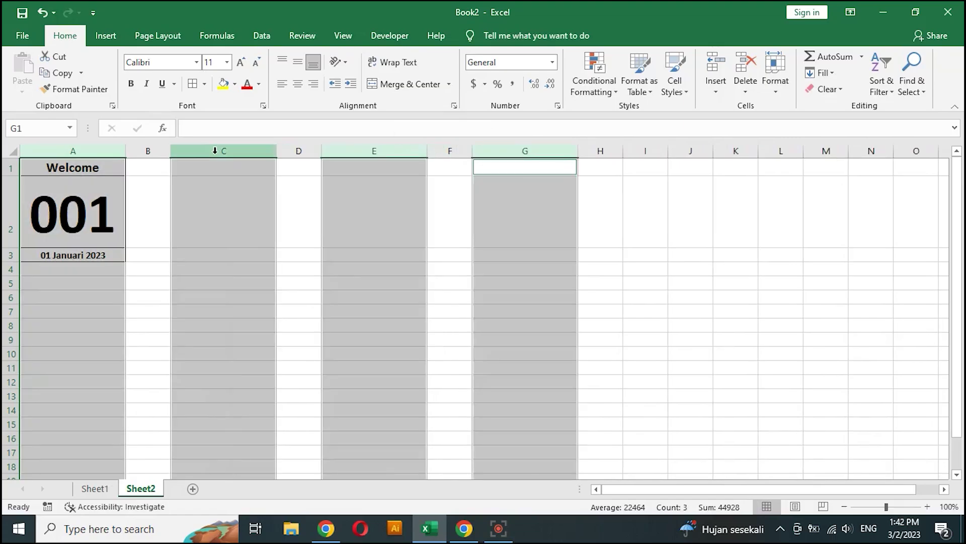
Narrow spacer columns B, D and F together to one equal small width and deselect them.
click(148, 151)
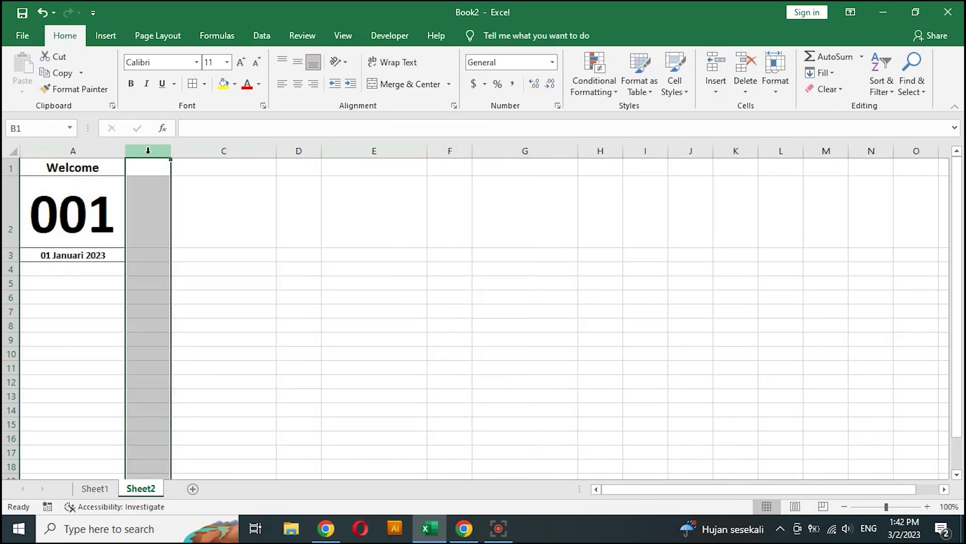
key(ctrl+z)
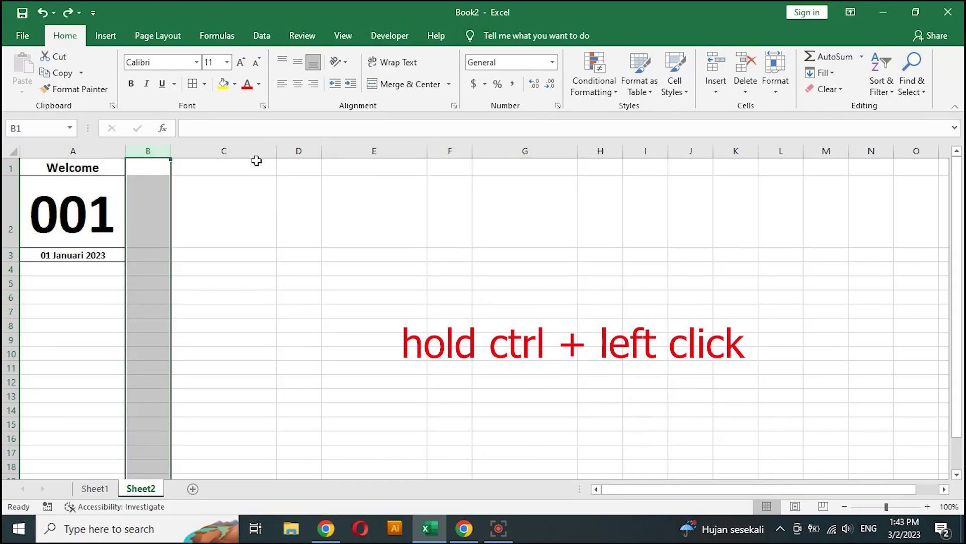
ctrl+click(298, 150)
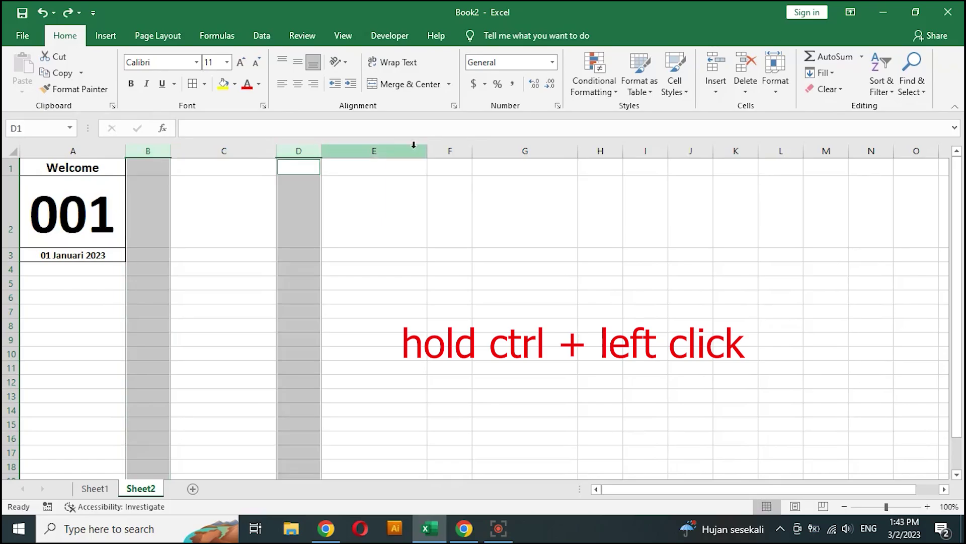
ctrl+click(449, 149)
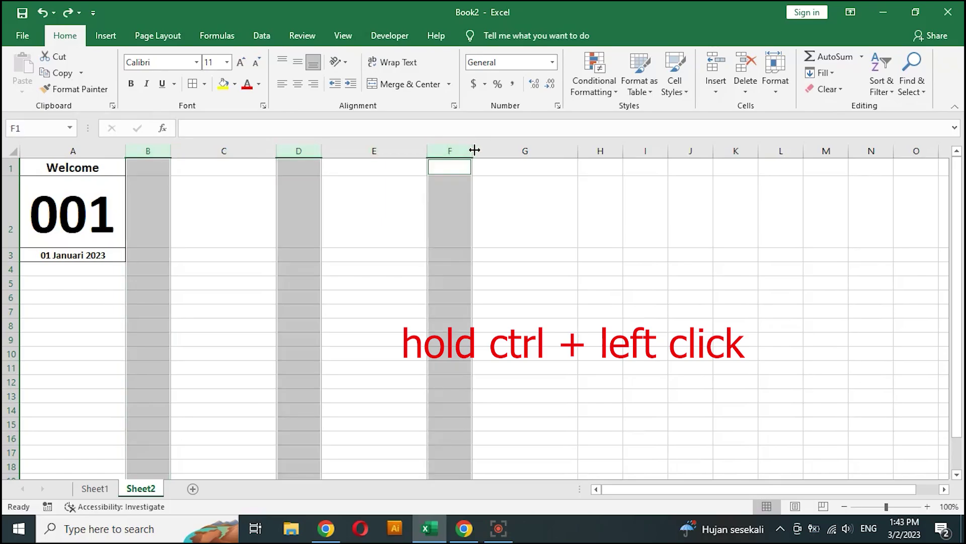
drag(473, 150, 442, 150)
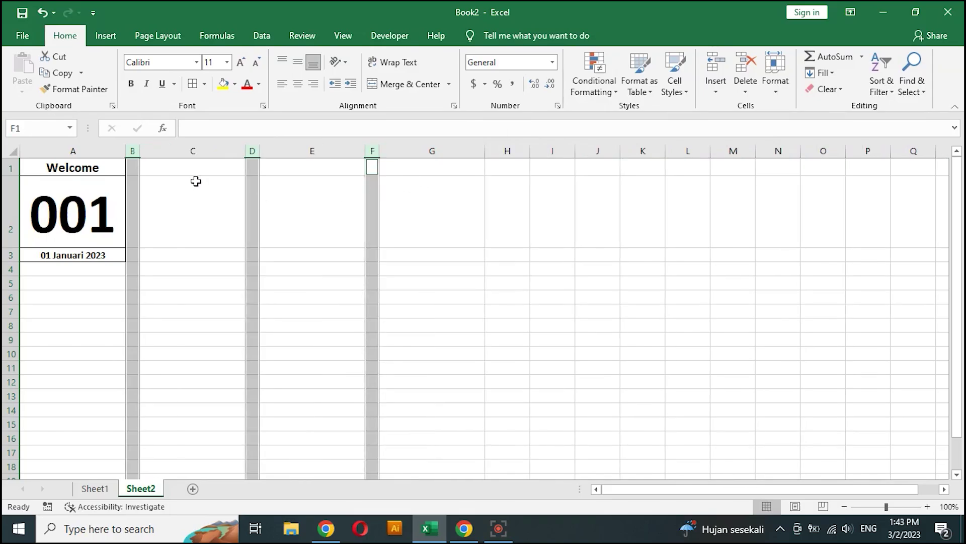
click(182, 173)
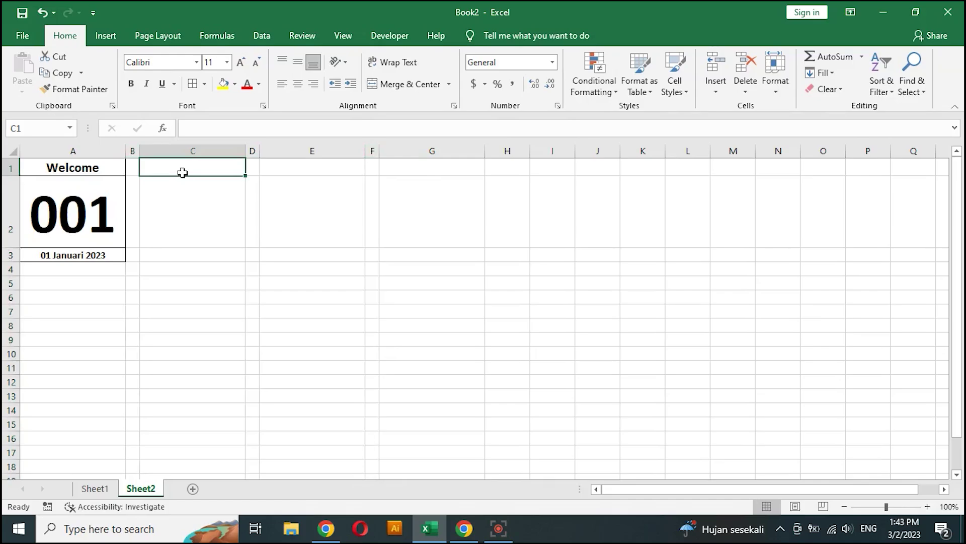
Copy the coupon block A1:A3 and paste it into column C starting at cell C1.
drag(83, 167, 81, 253)
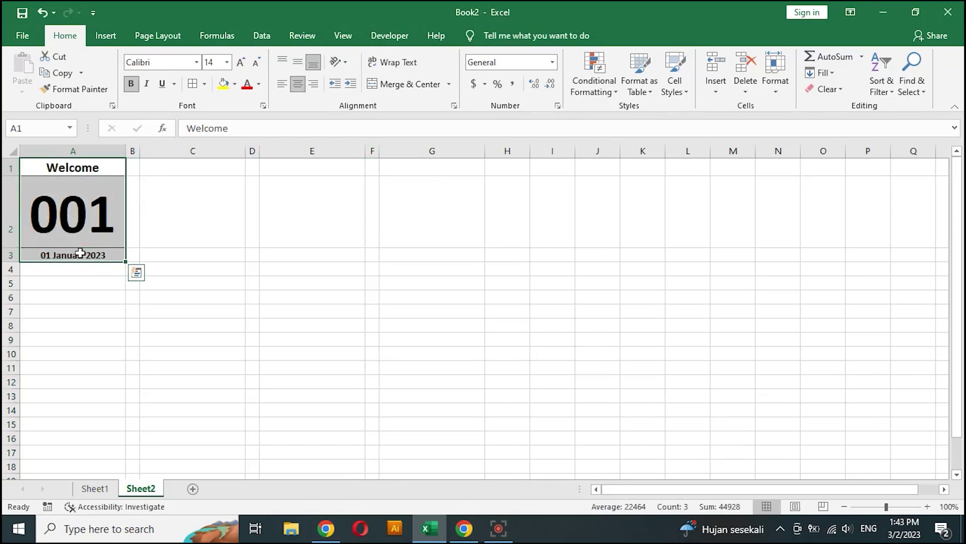
key(ctrl+c)
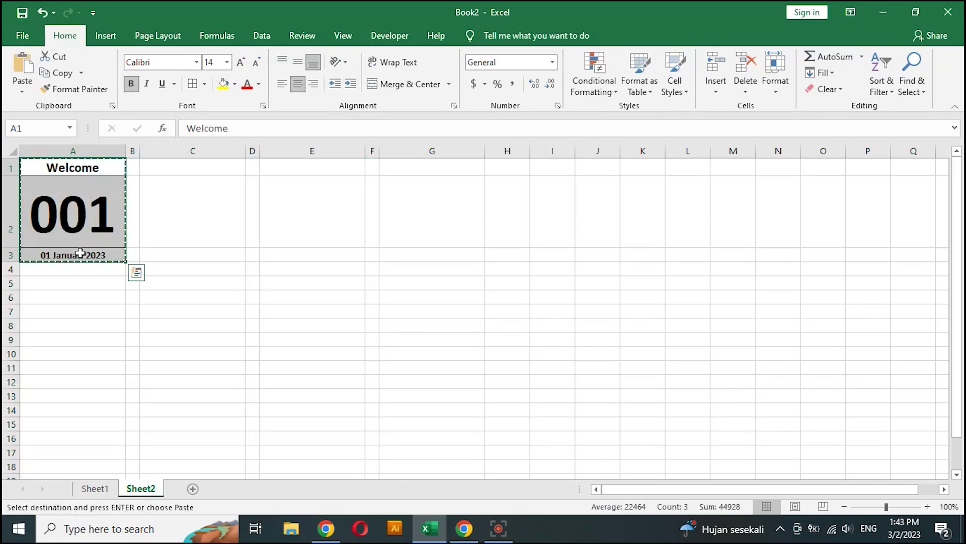
click(179, 170)
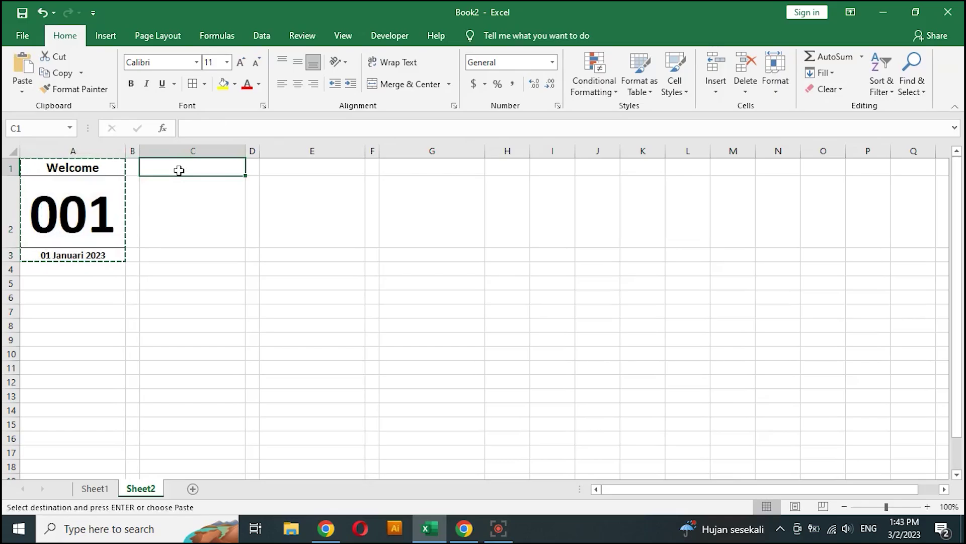
key(ctrl+v)
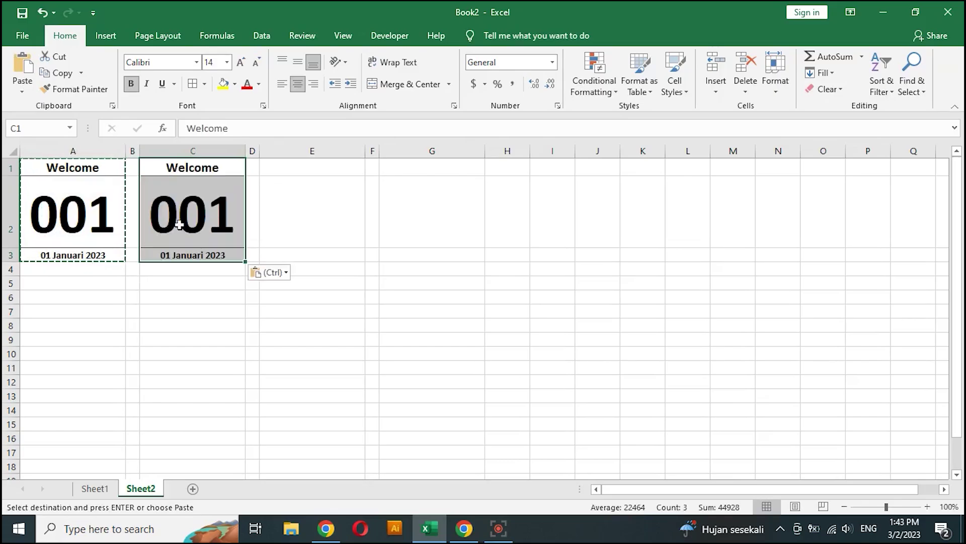
Replace the number in cell C2 with the formula =A2+1.
click(219, 211)
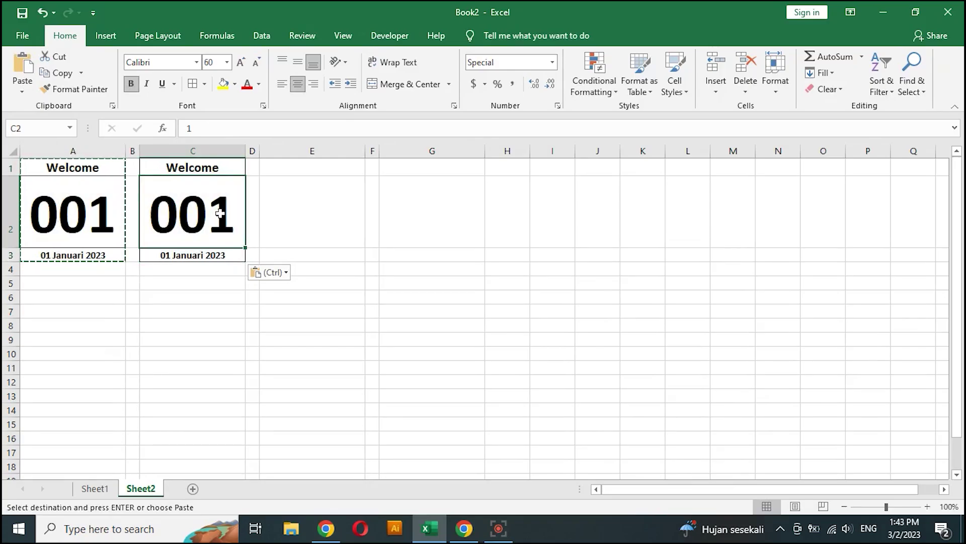
text(=)
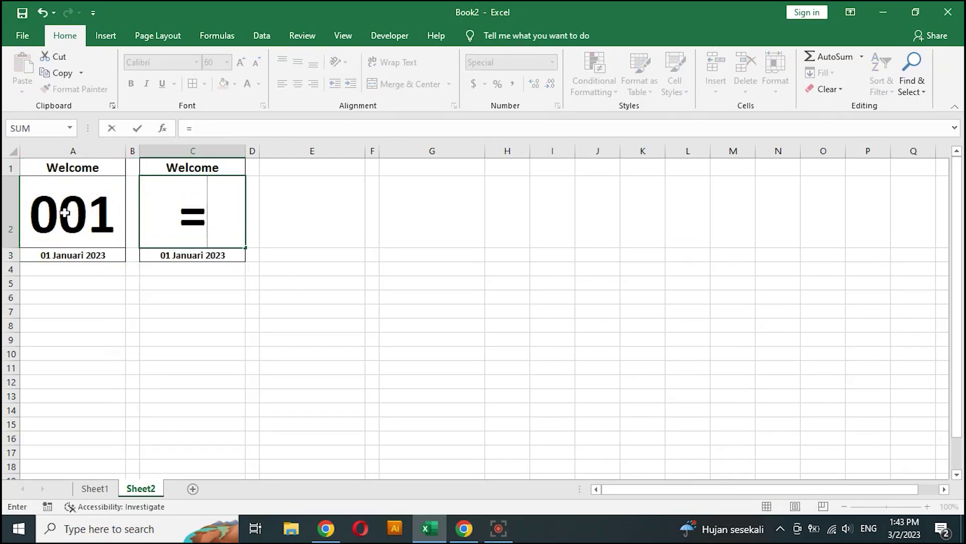
click(74, 216)
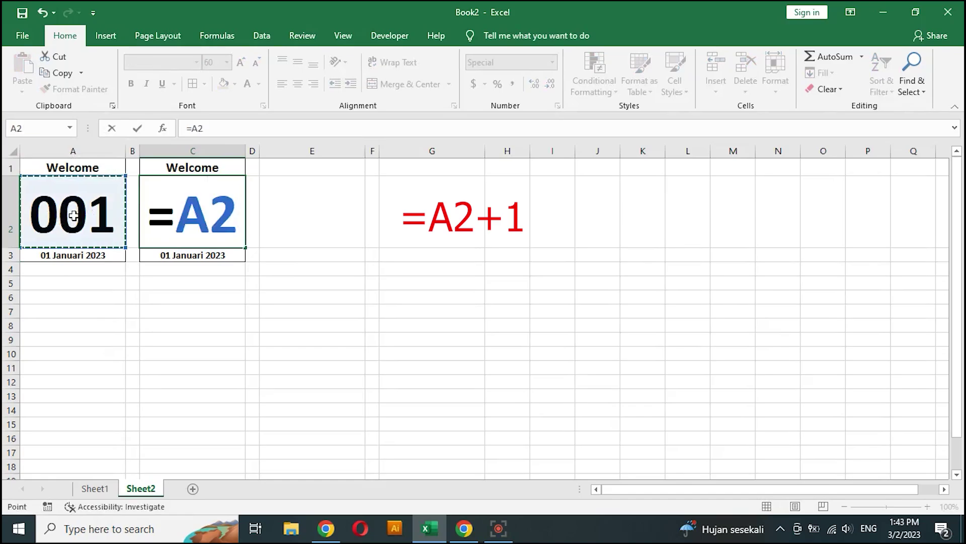
text(+)
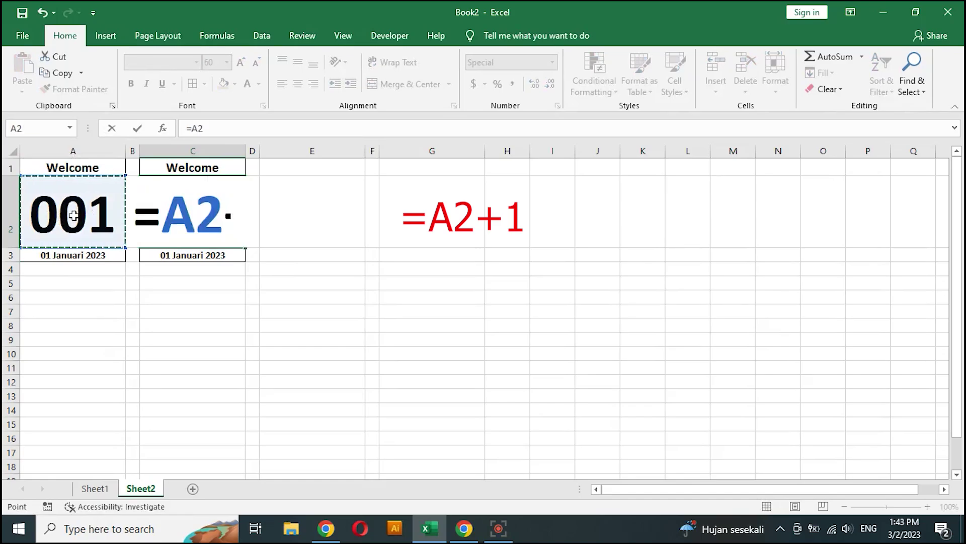
text(1)
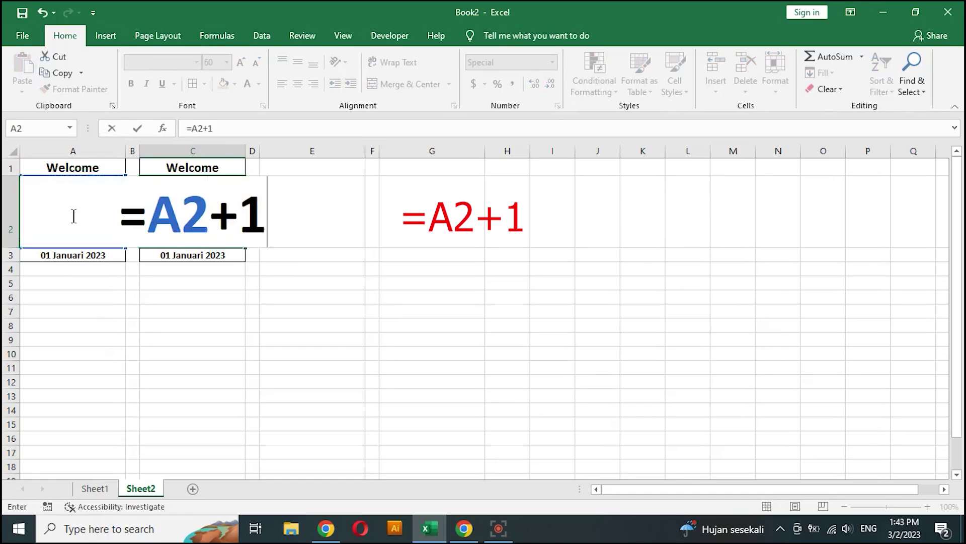
key(Return)
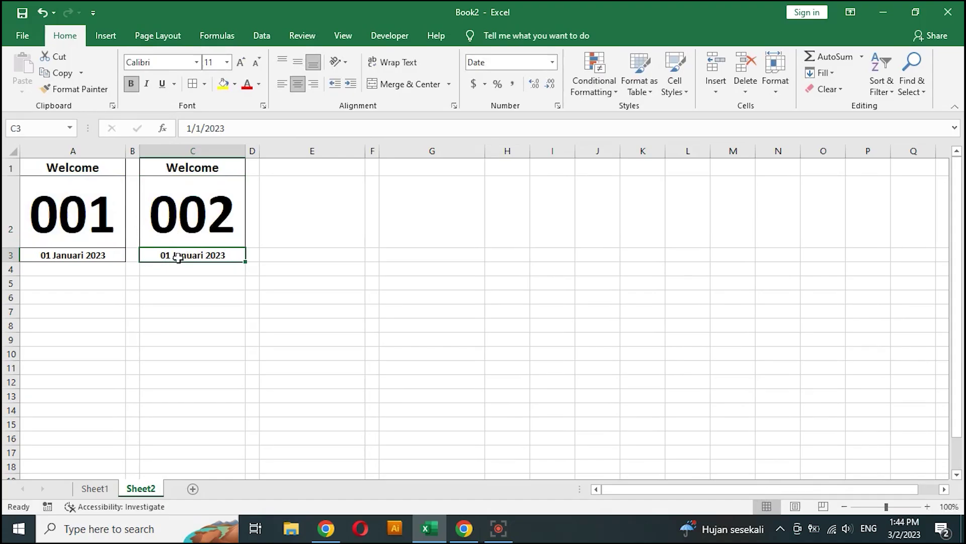
Change the month in cell A3's date so that the entry reads 2/1/2023.
click(61, 256)
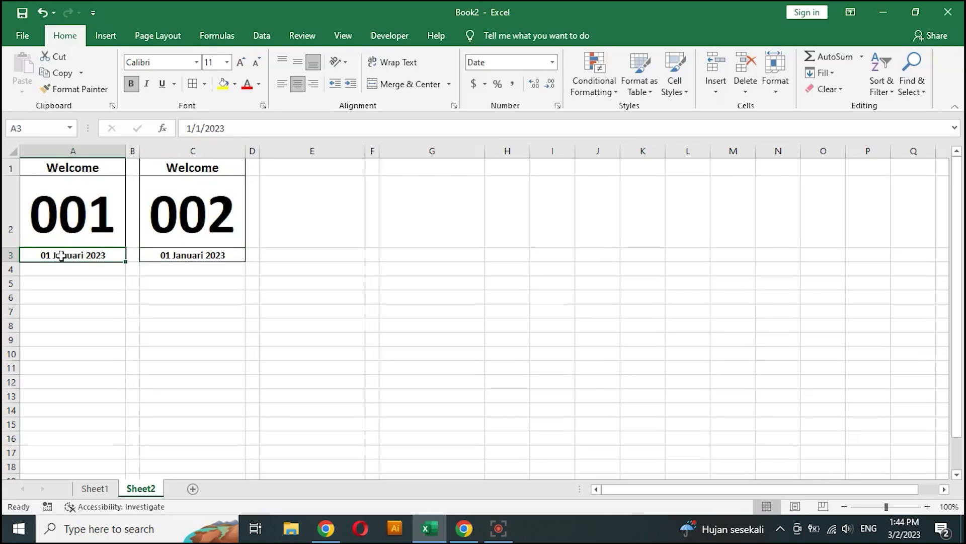
double_click(54, 256)
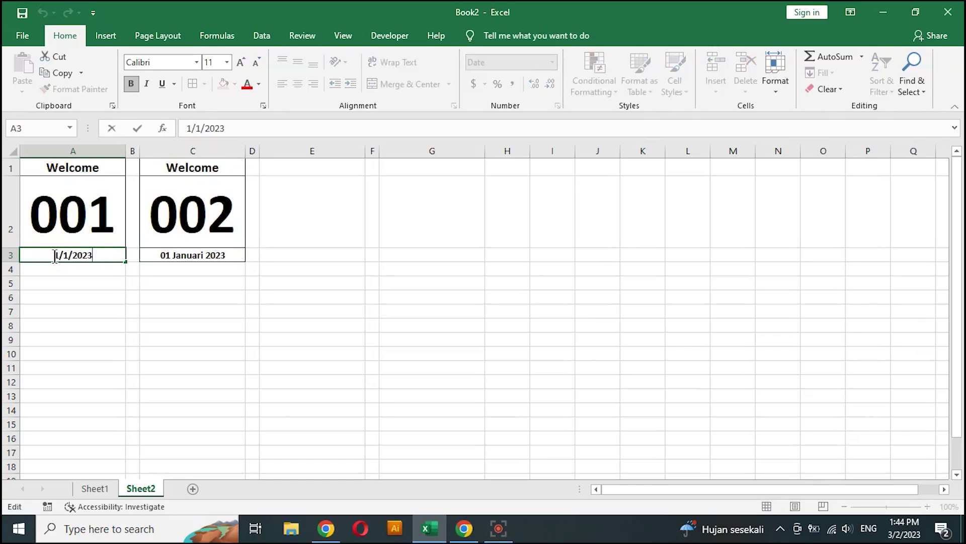
click(56, 256)
key(Delete)
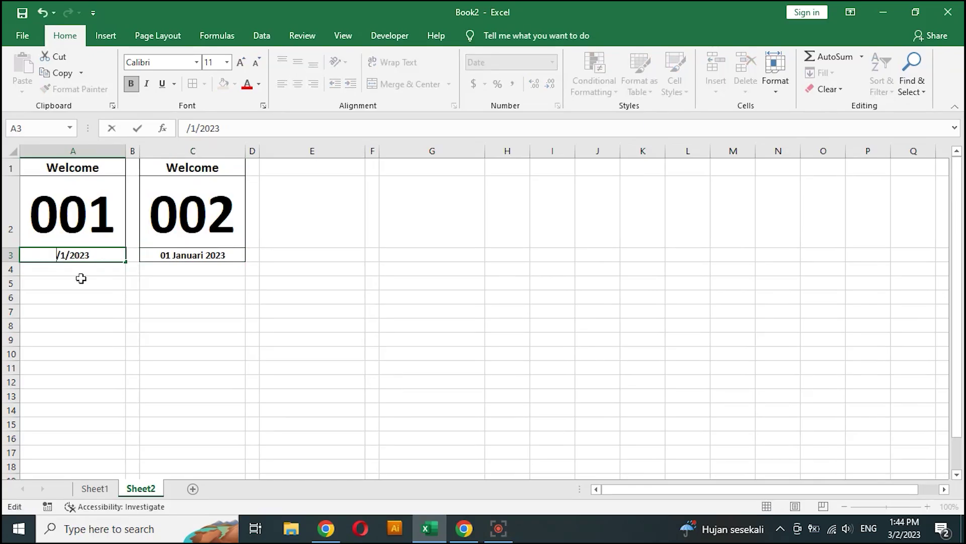
text(2)
key(Return)
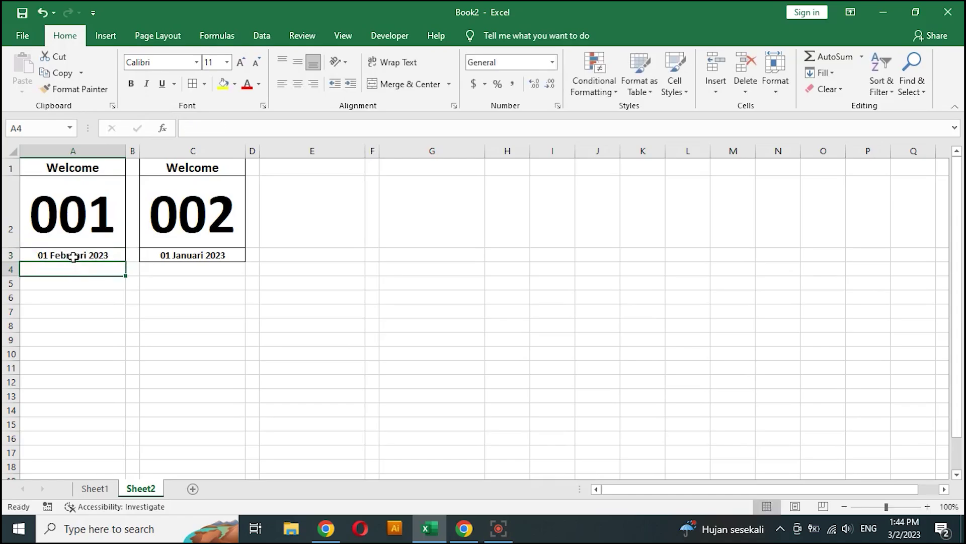
Set the date in cell A3 back to 1/1/2023.
click(73, 256)
double_click(73, 255)
key(Left)
key(Left)
key(Left)
key(Left)
key(BackSpace)
text(1)
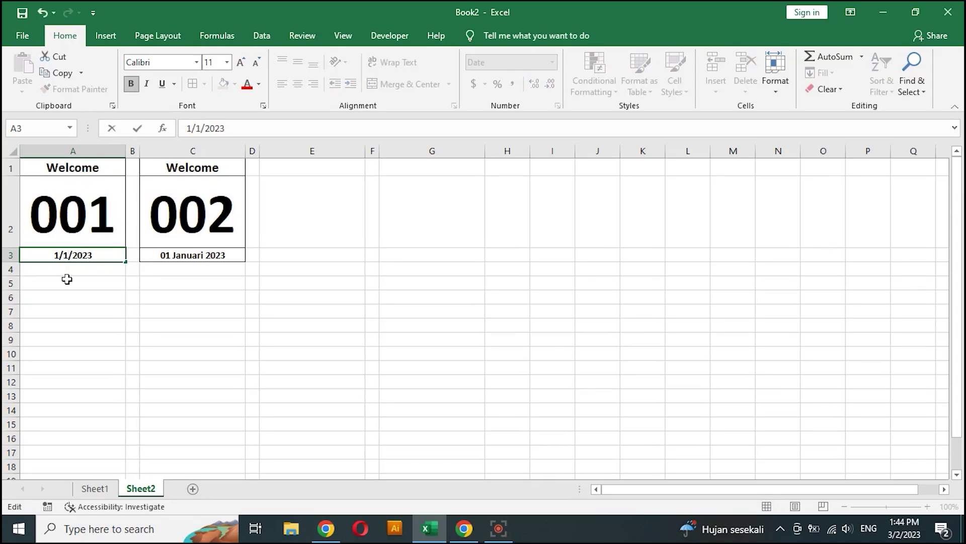
key(Return)
Try the date 1/2/2023 in cell A3, check the date in cell C3, and undo the change.
click(89, 255)
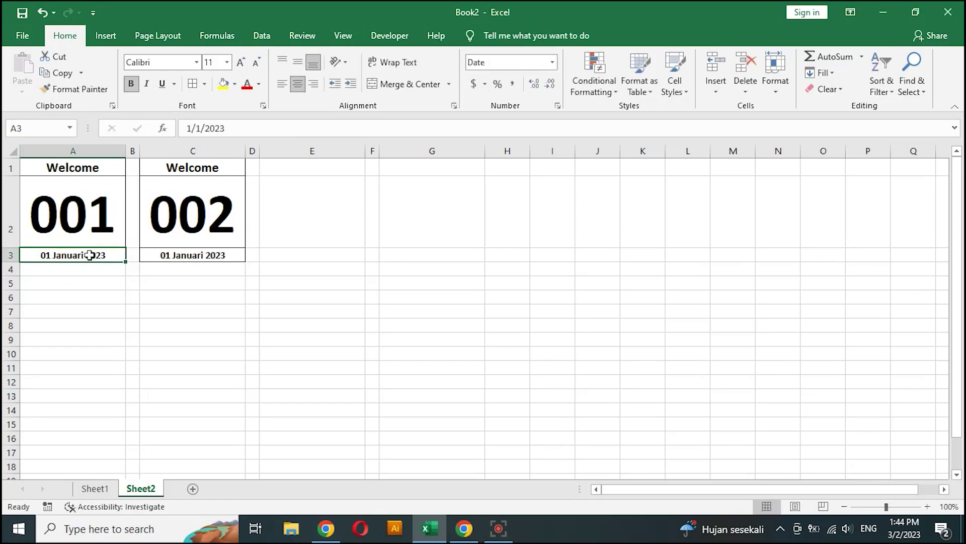
double_click(90, 255)
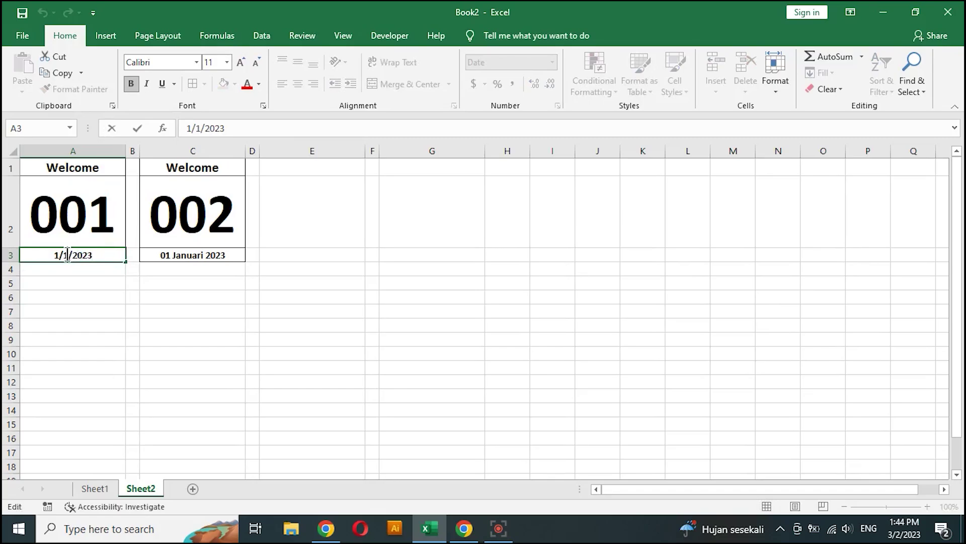
key(BackSpace)
text(2)
key(Return)
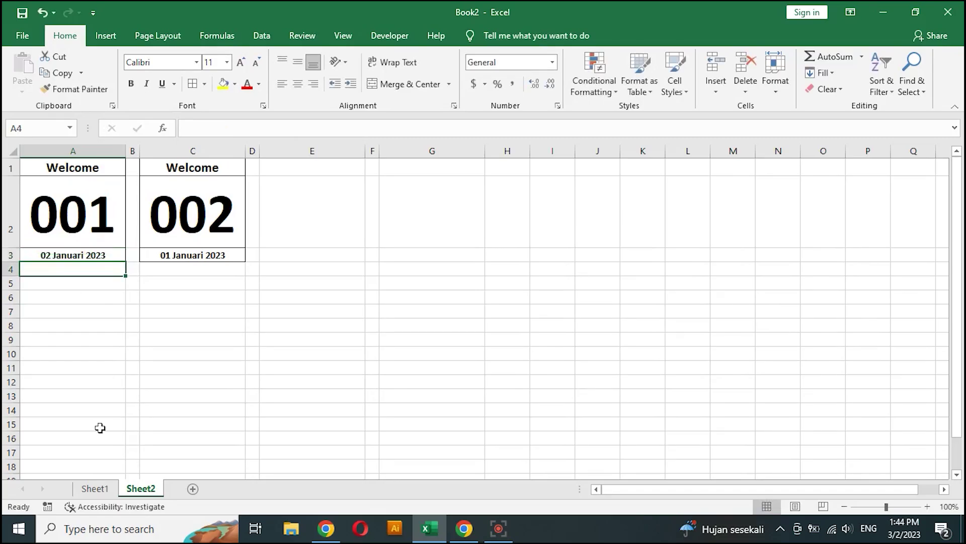
click(192, 256)
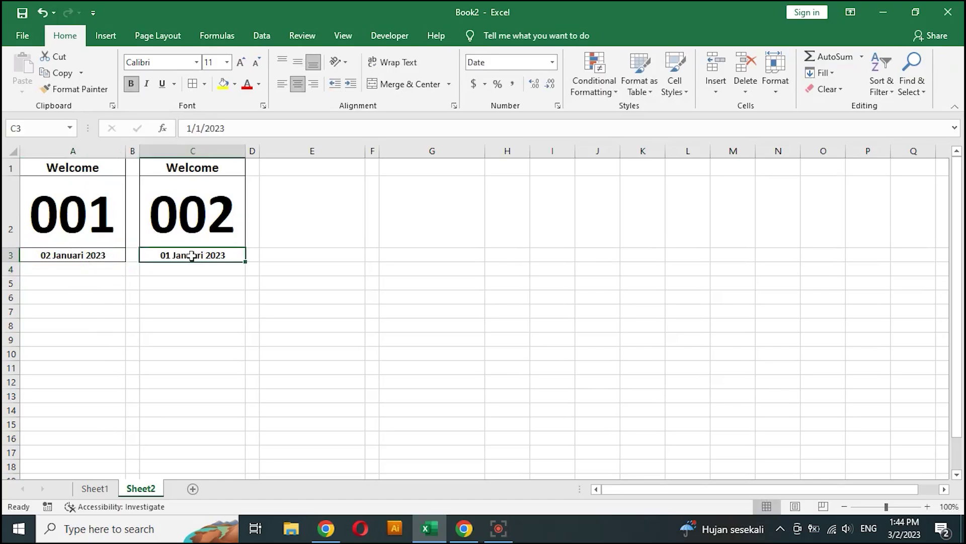
click(81, 255)
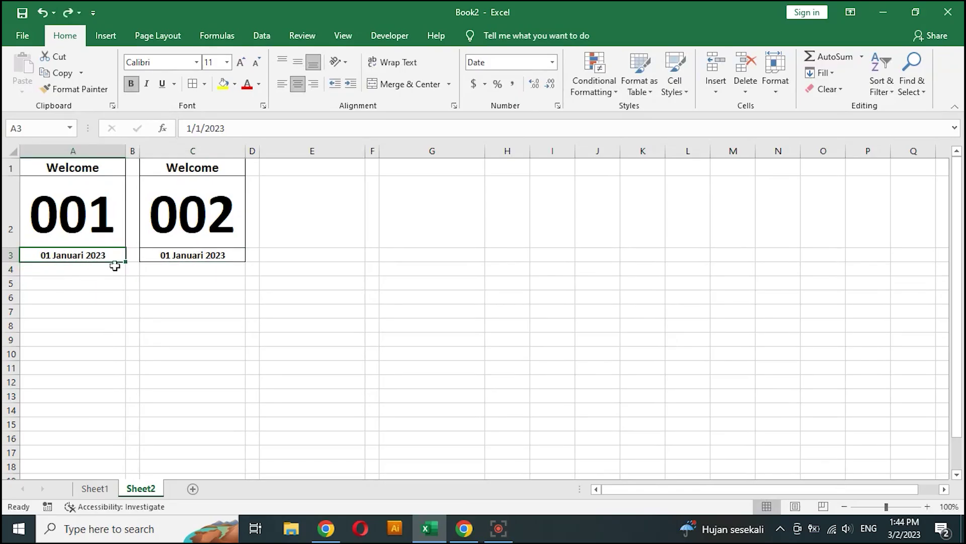
Link the date in cell C3 to the first coupon with the absolute reference formula =$A$3.
click(185, 255)
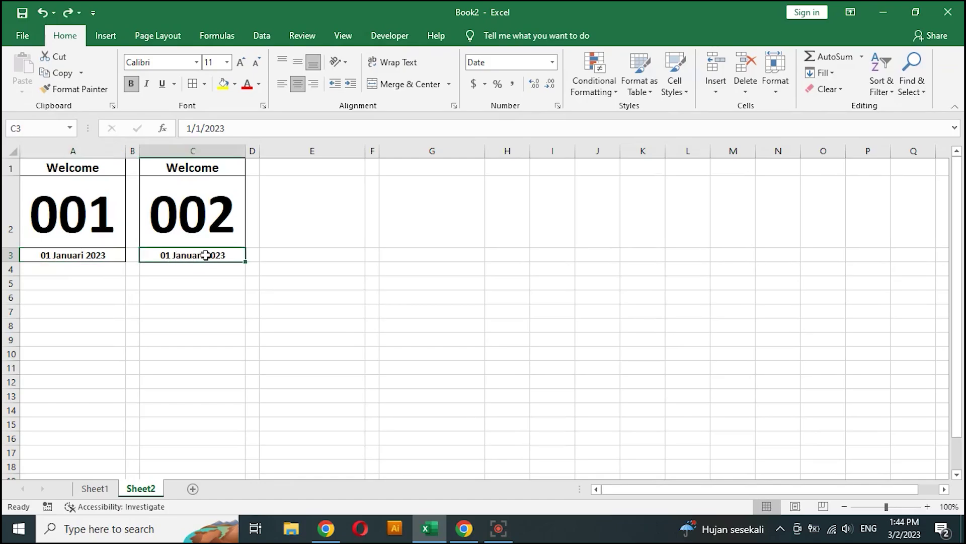
text(=)
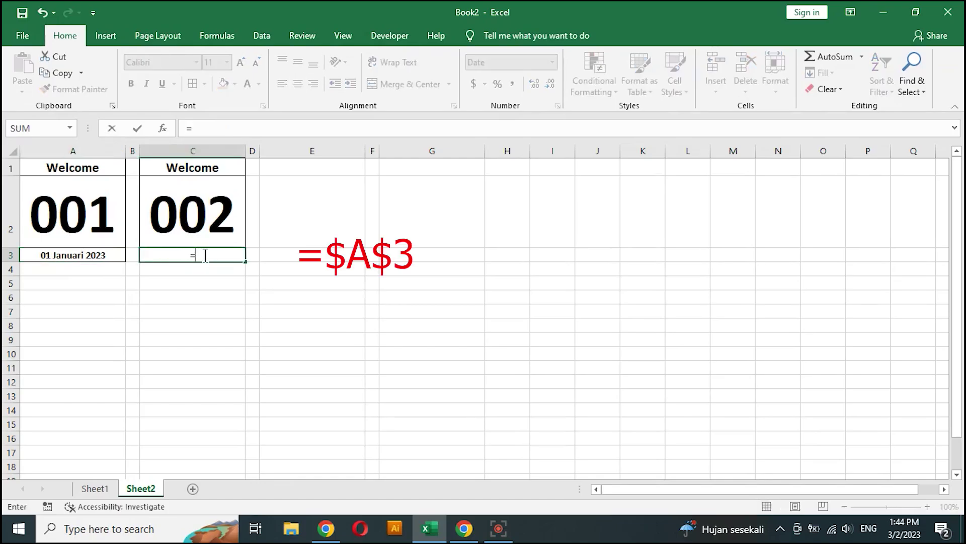
click(80, 257)
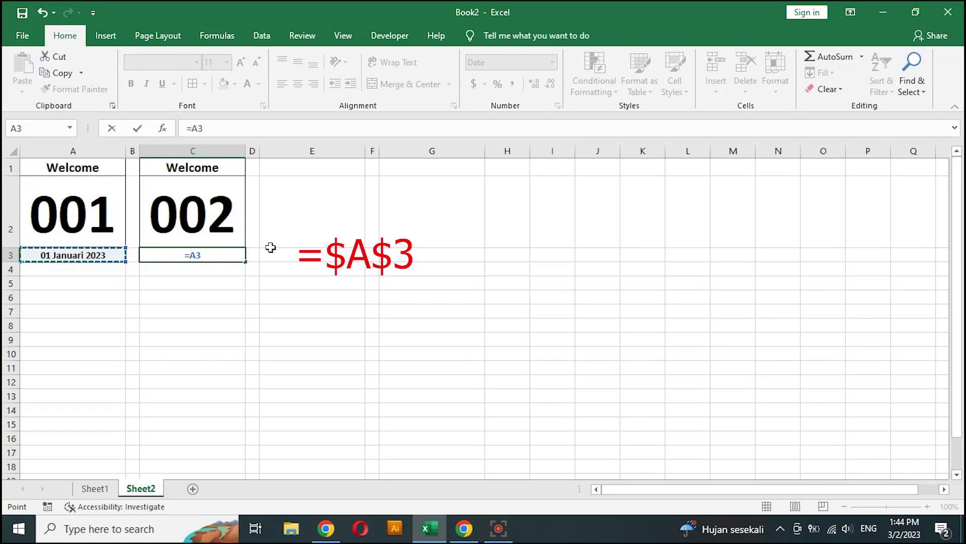
click(191, 256)
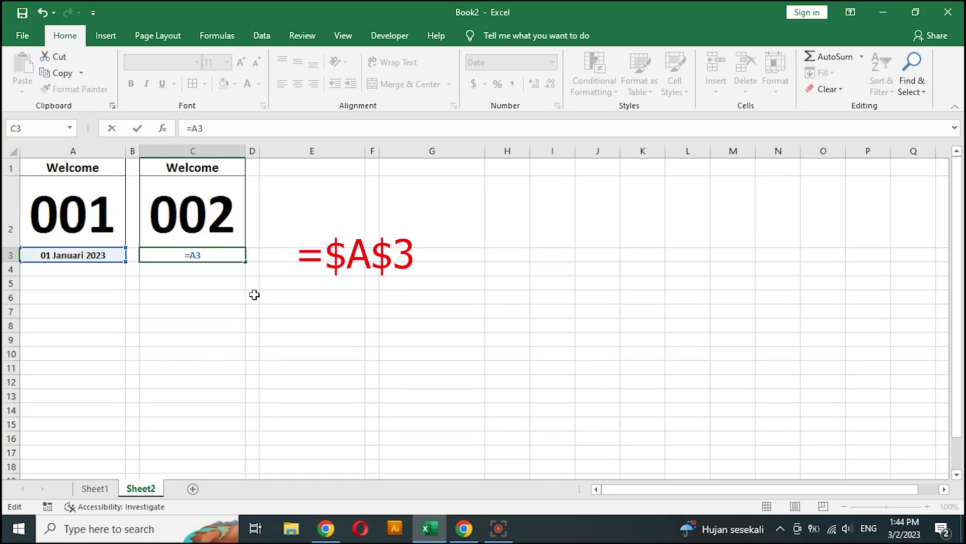
text($A)
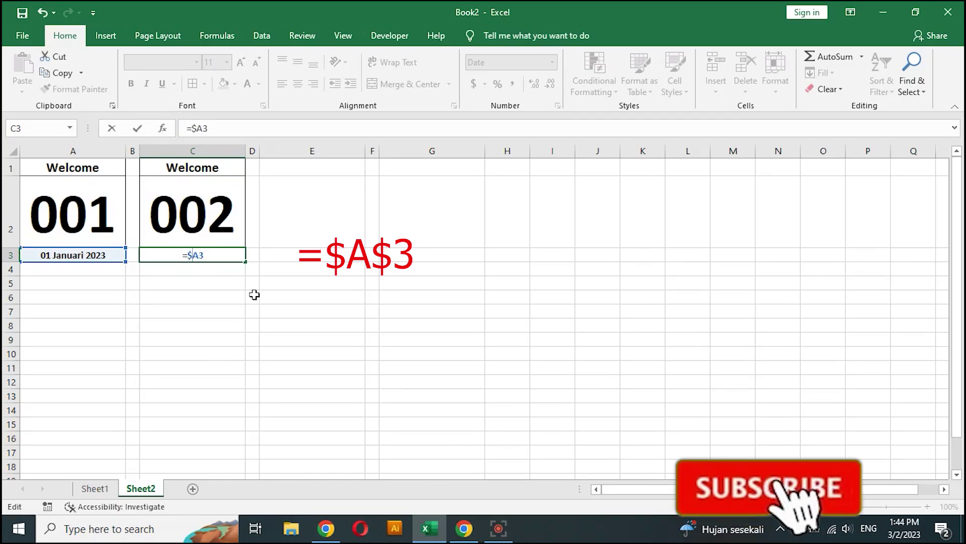
text($)
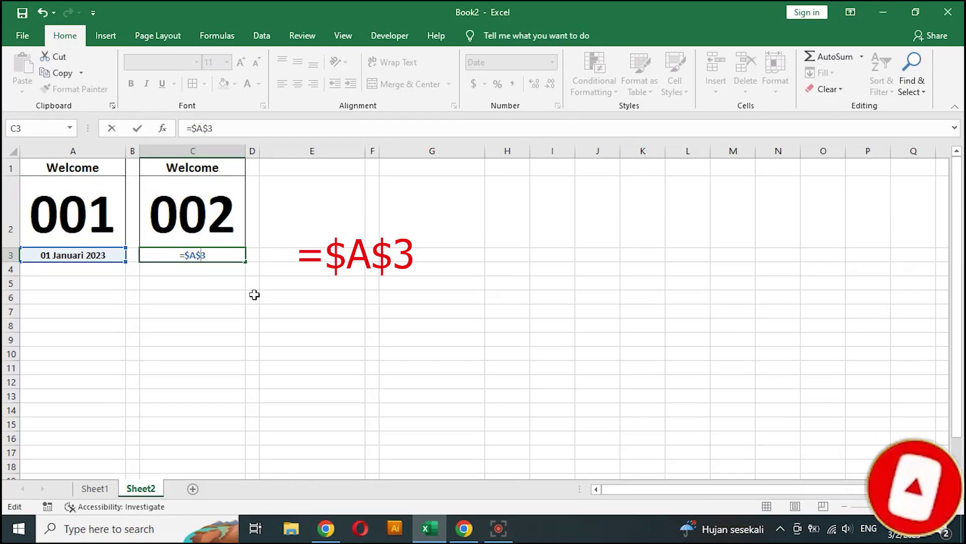
key(Return)
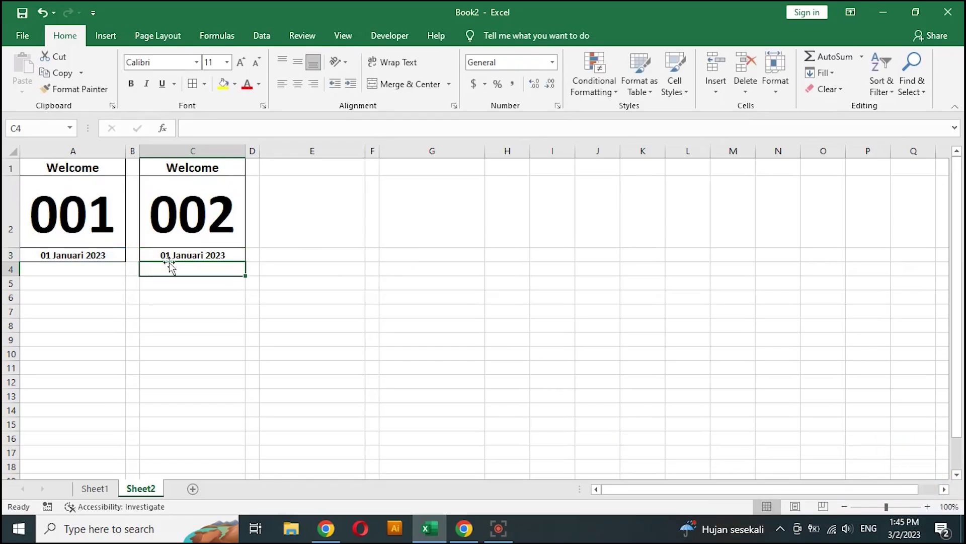
Change the date in cell A3 to 1/3/2023 to test the linked date in cell C3.
click(66, 256)
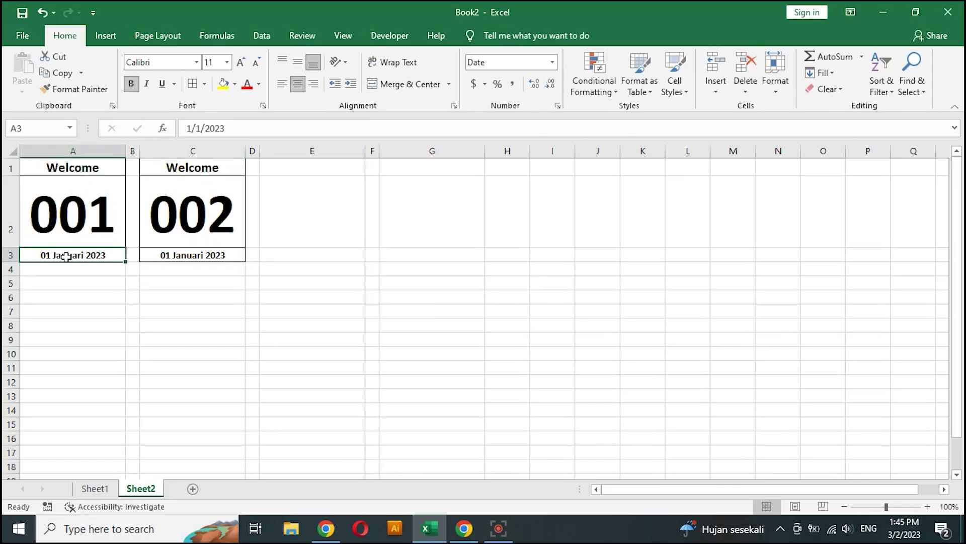
key(F2)
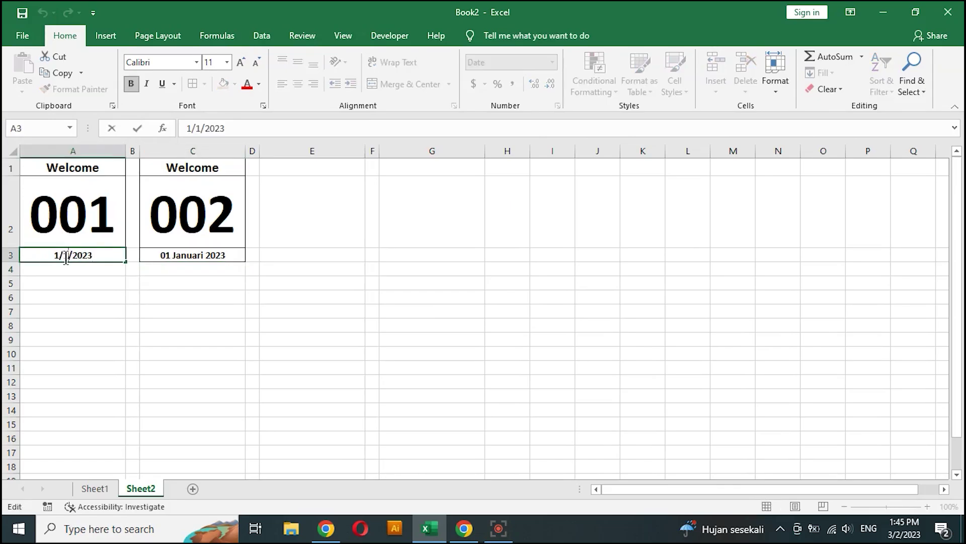
key(BackSpace)
text(3)
key(Return)
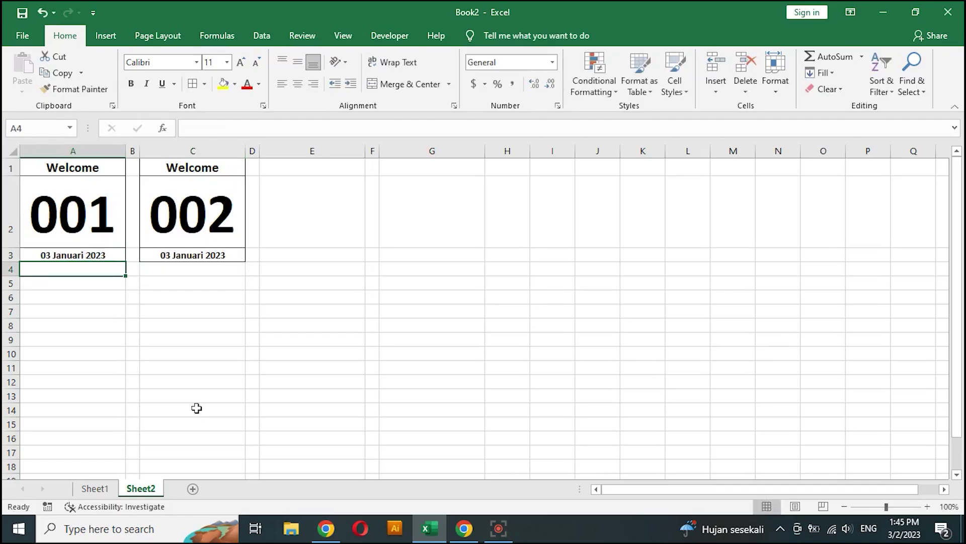
Change the day in cell A3's date so that the entry reads 1/7/2023.
click(79, 255)
double_click(79, 256)
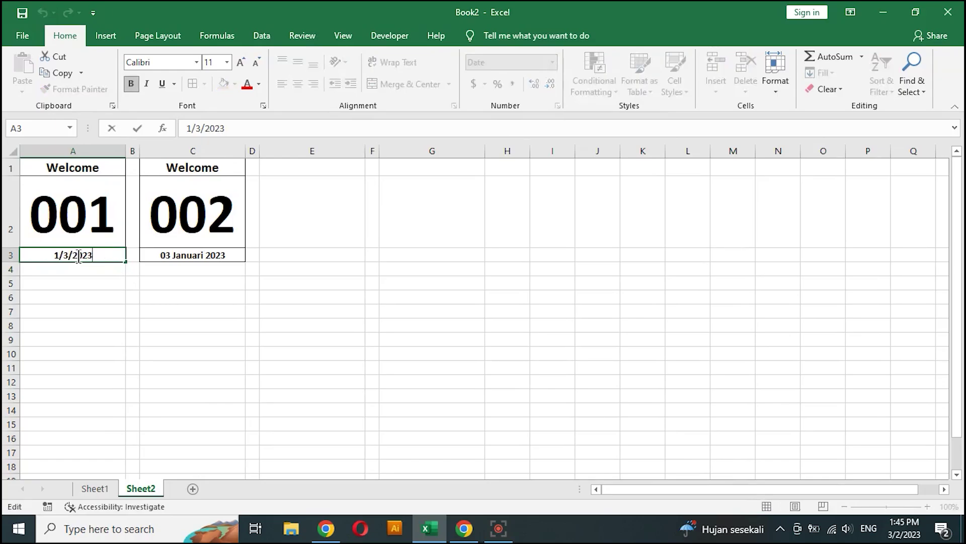
key(BackSpace)
text(7)
key(Return)
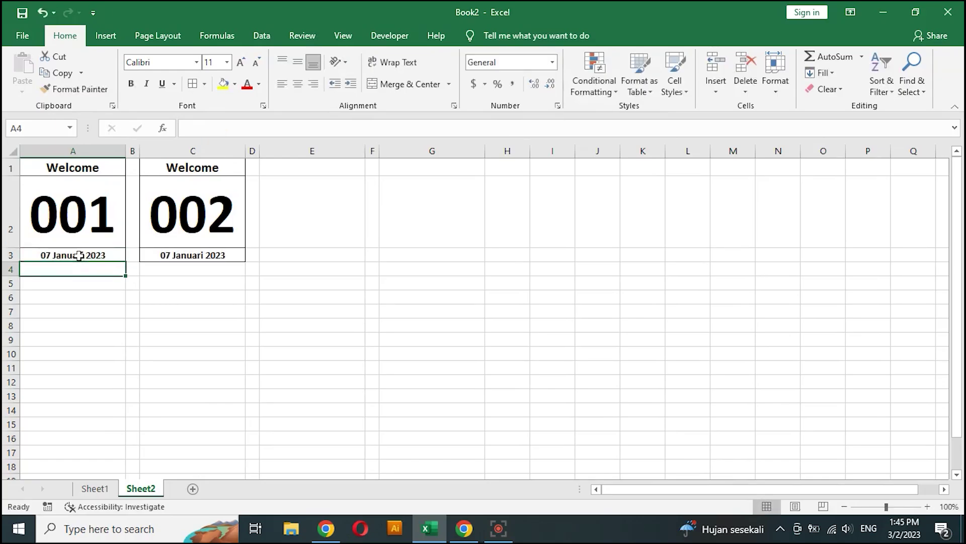
Restore the first coupon's date in cell A3 to 1/1/2023.
click(66, 256)
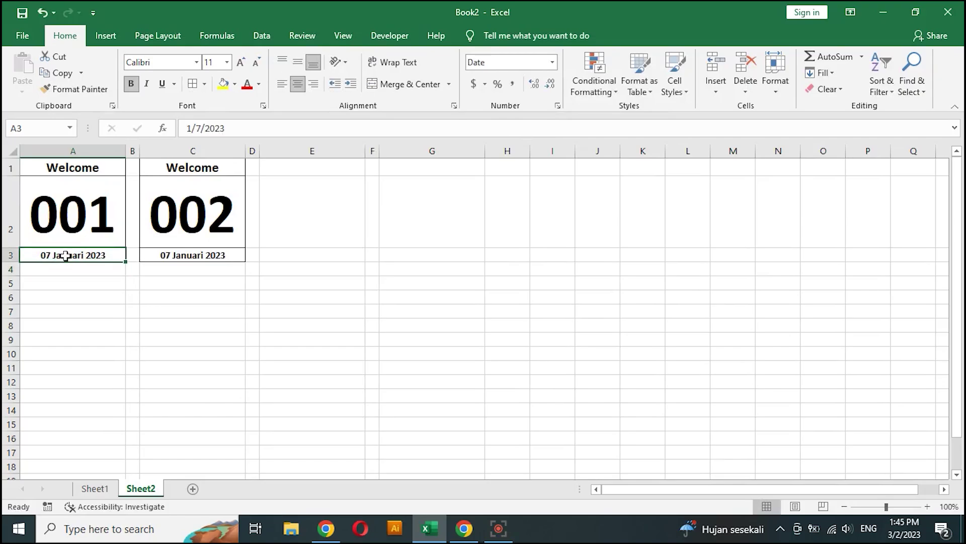
double_click(65, 255)
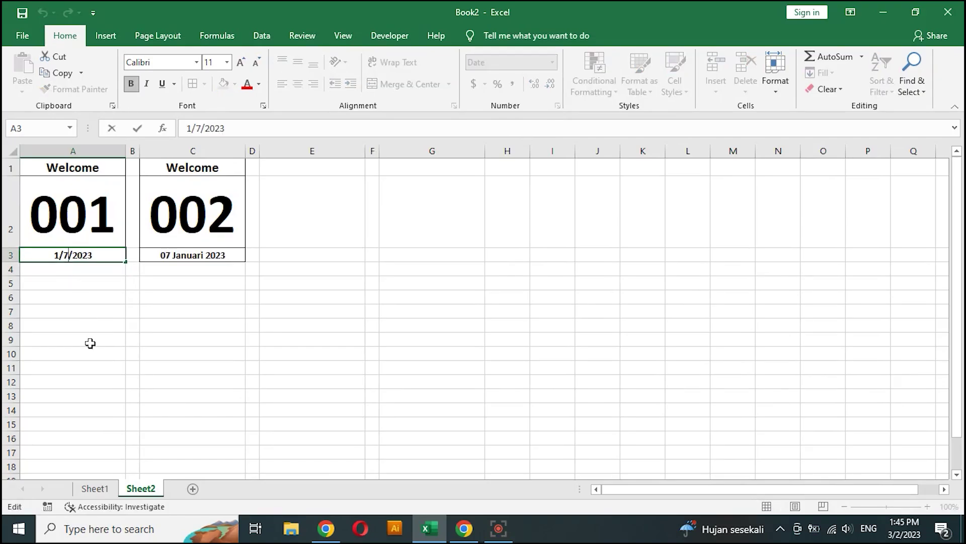
key(BackSpace)
text(1)
key(Return)
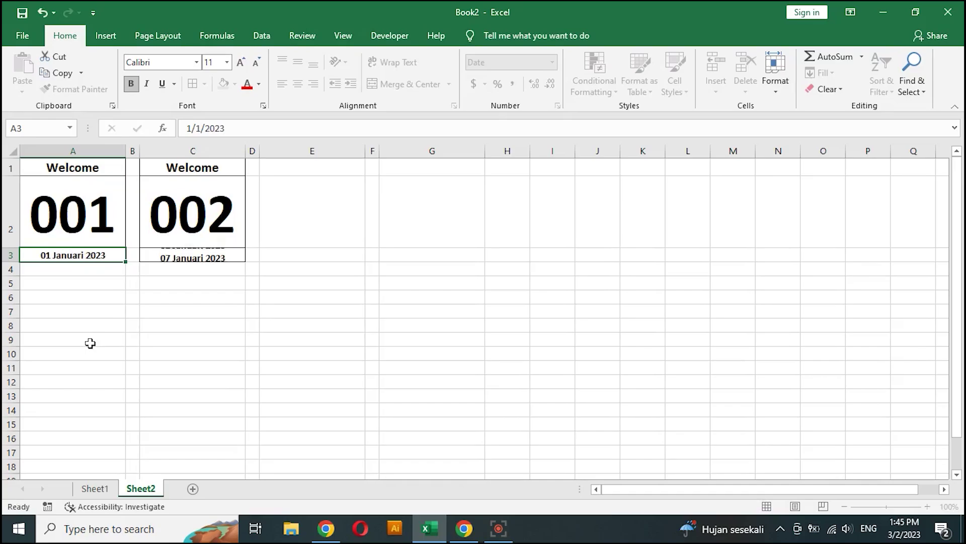
Copy the second coupon in C1:C3 and paste it at cells E1 and G1 to complete the first row.
click(308, 174)
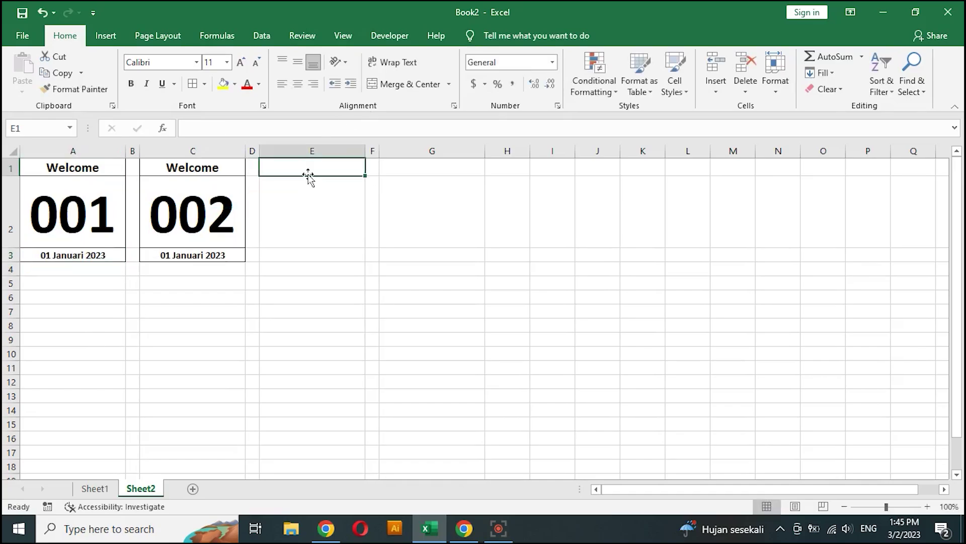
drag(217, 169, 208, 253)
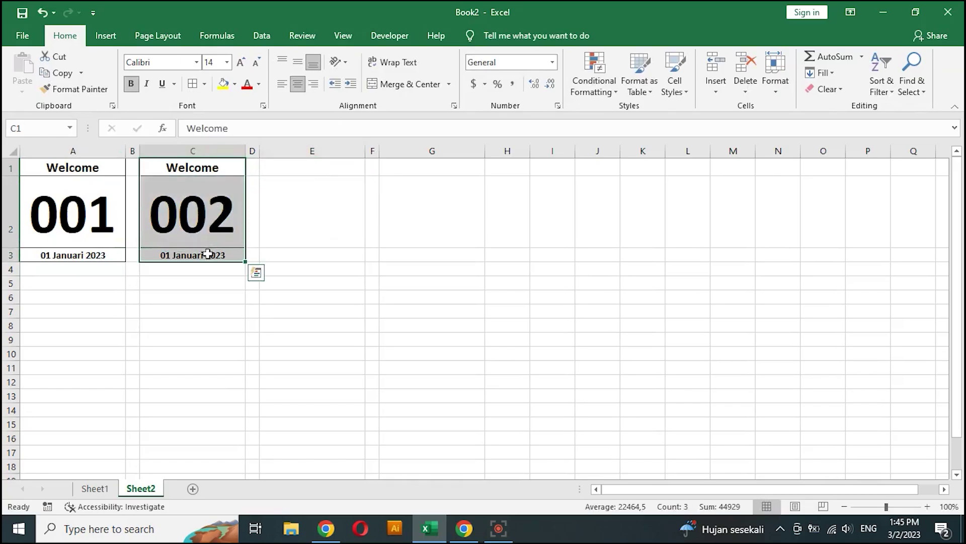
key(ctrl+c)
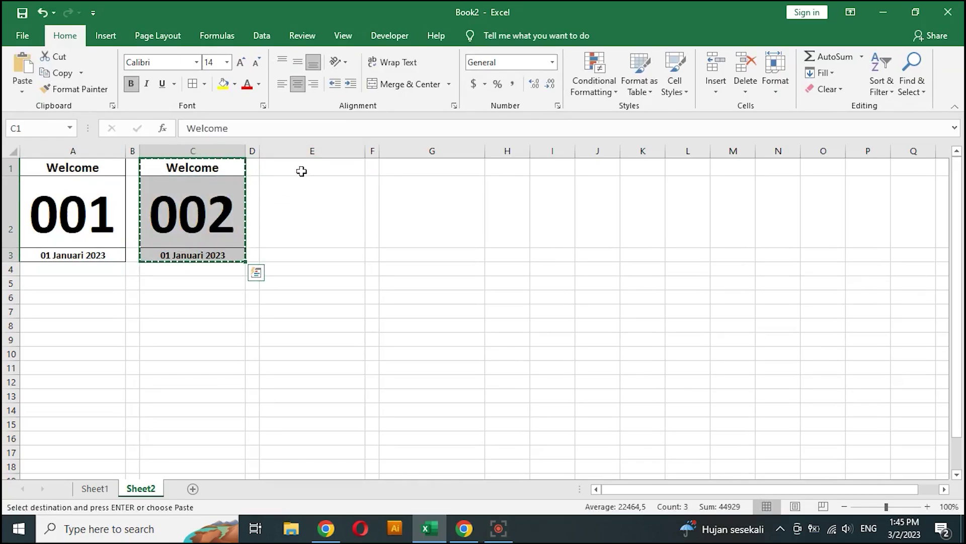
key(ctrl+z)
drag(187, 163, 192, 257)
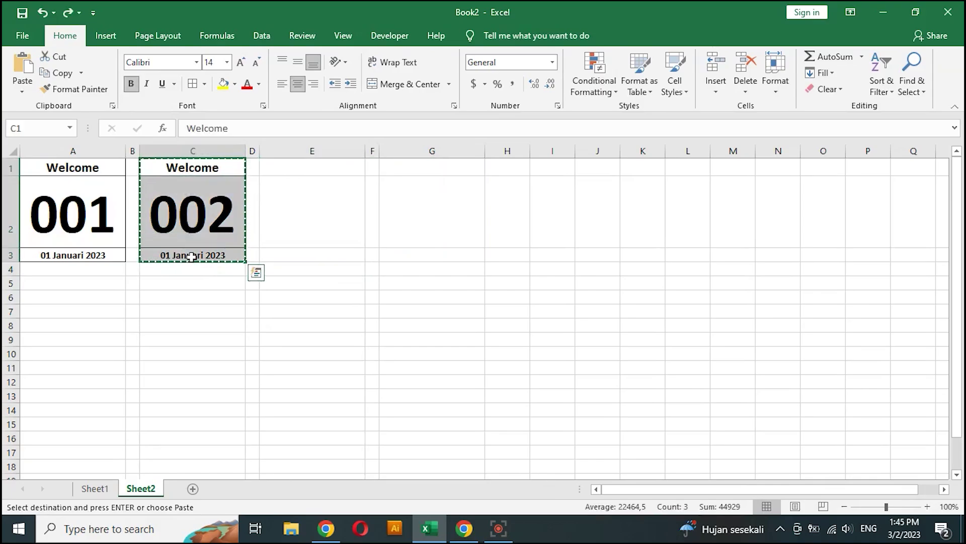
click(315, 168)
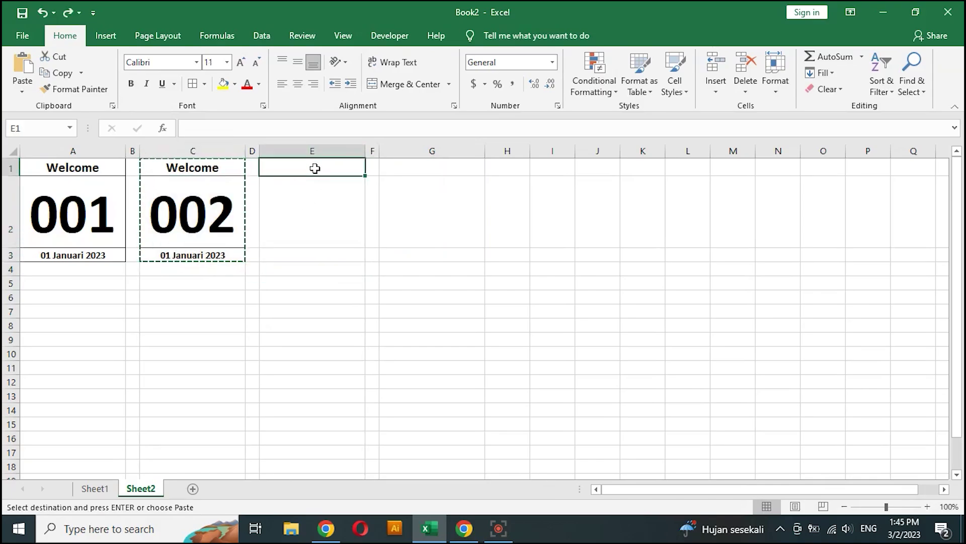
key(ctrl+v)
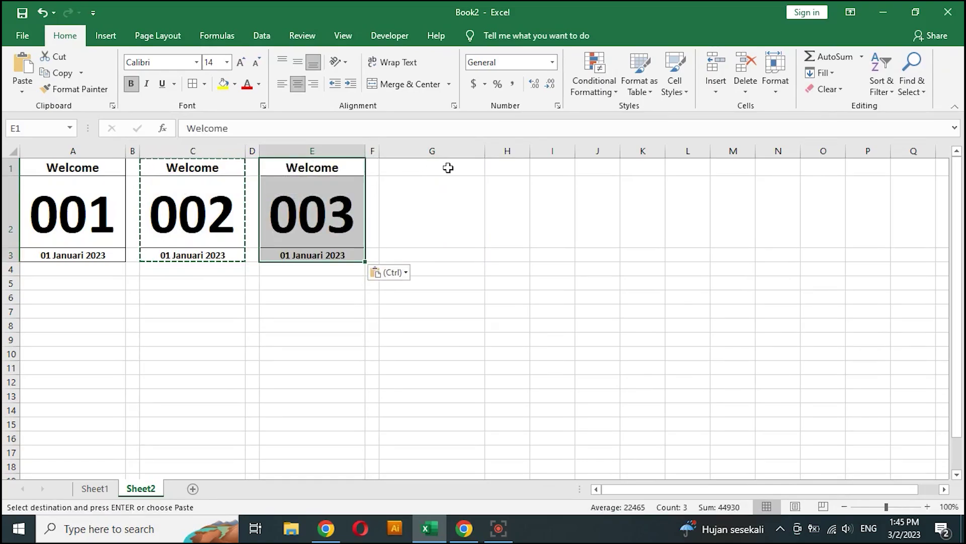
click(448, 167)
key(ctrl+v)
key(ctrl)
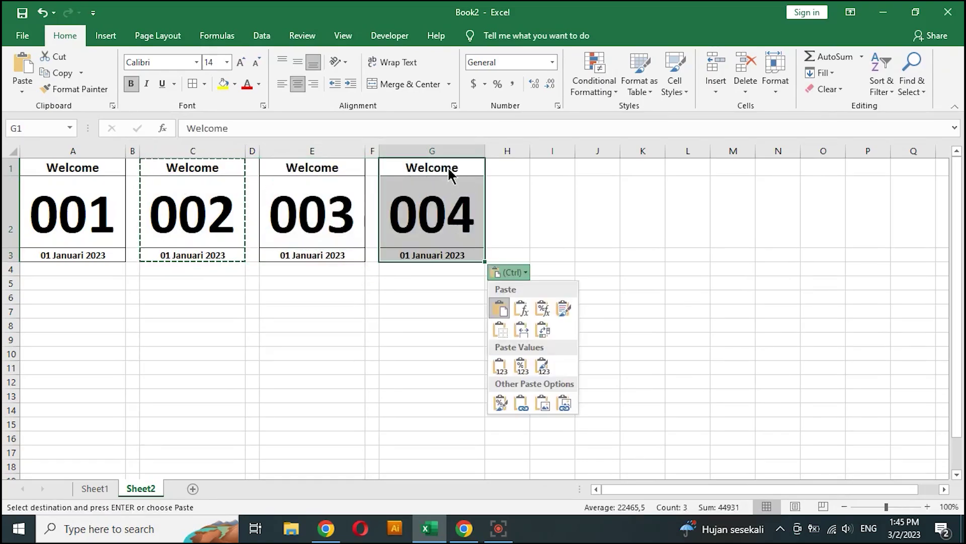
key(Escape)
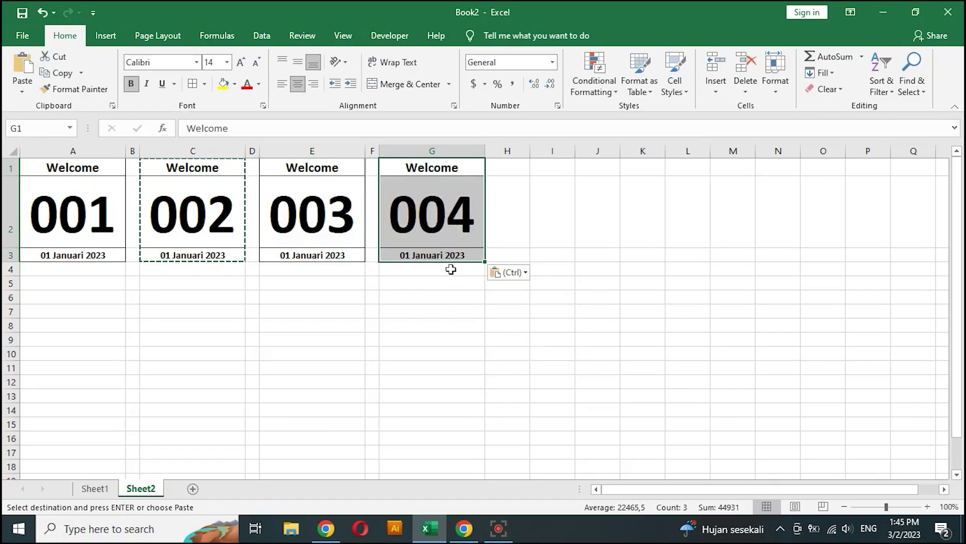
Paste the copied coupon at cell A5 and replace its number in cell A6 with the formula =G2+1.
click(64, 285)
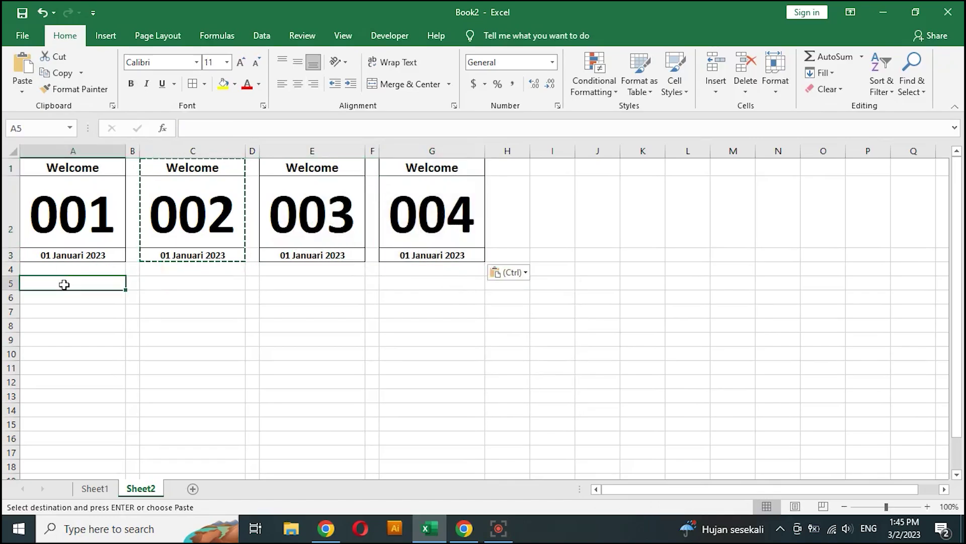
key(ctrl+v)
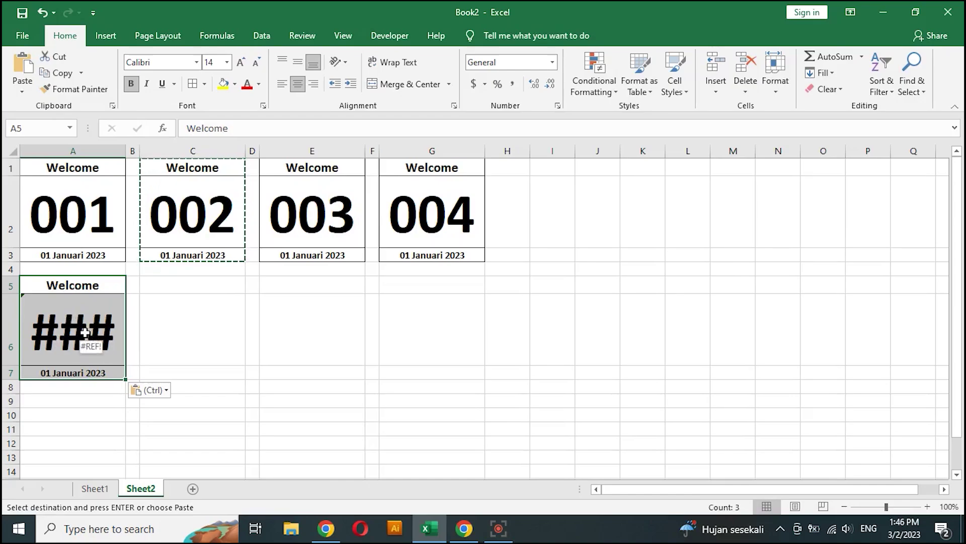
click(87, 333)
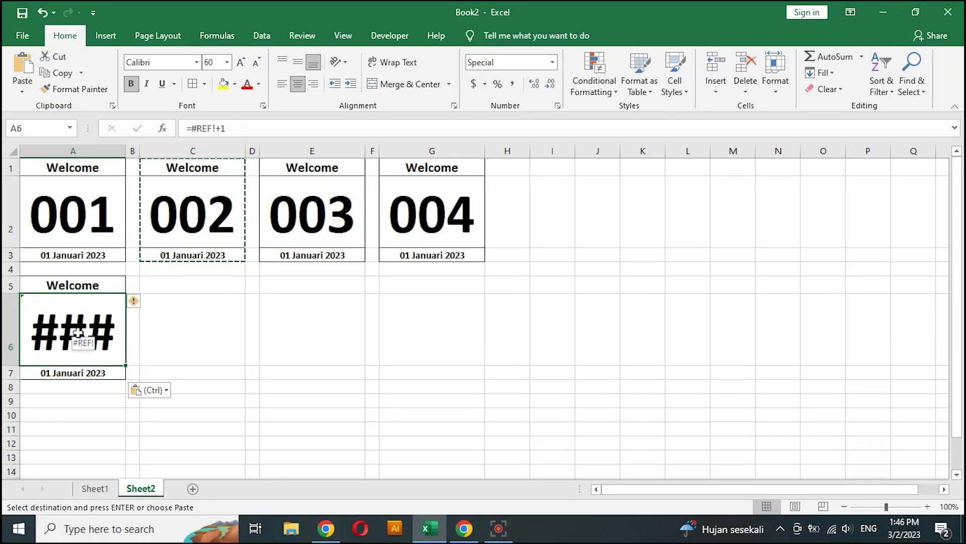
text(=)
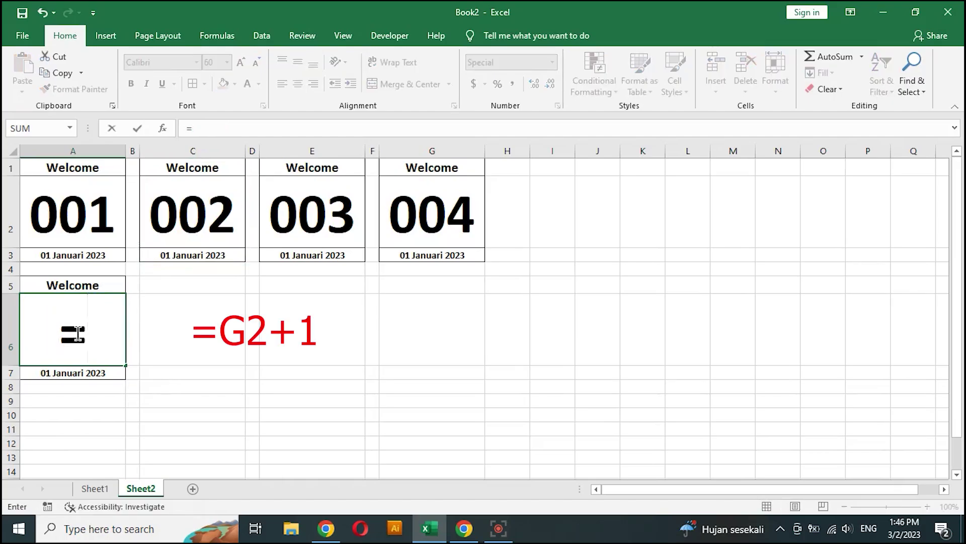
click(428, 225)
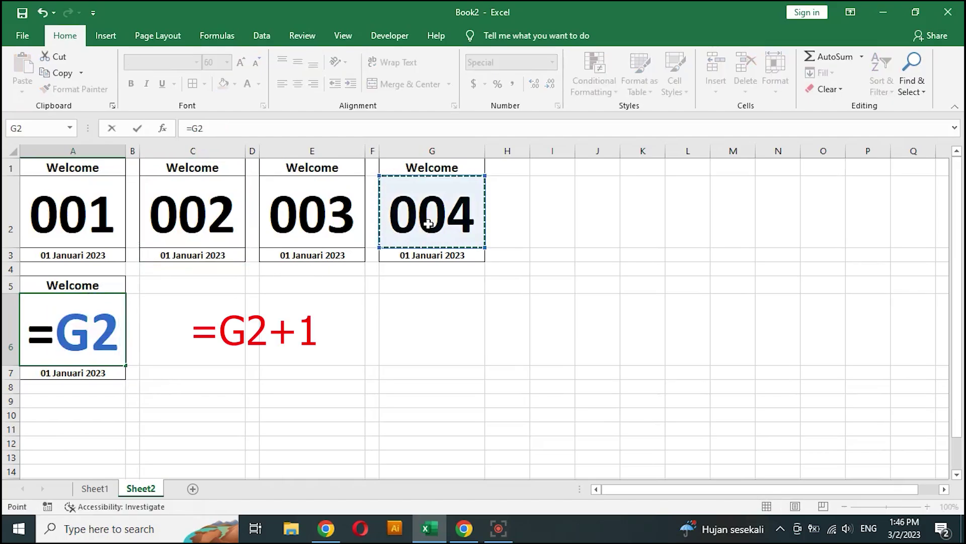
text(+)
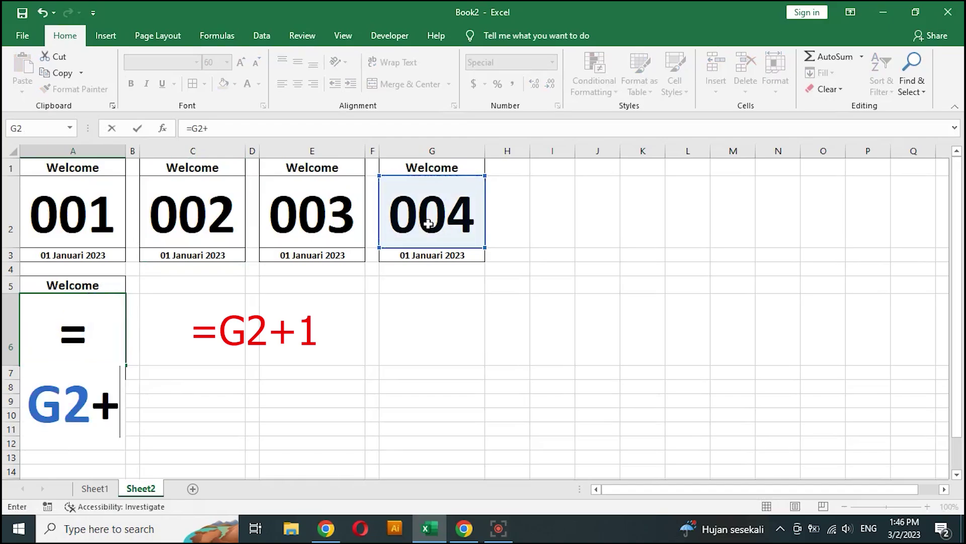
text(1)
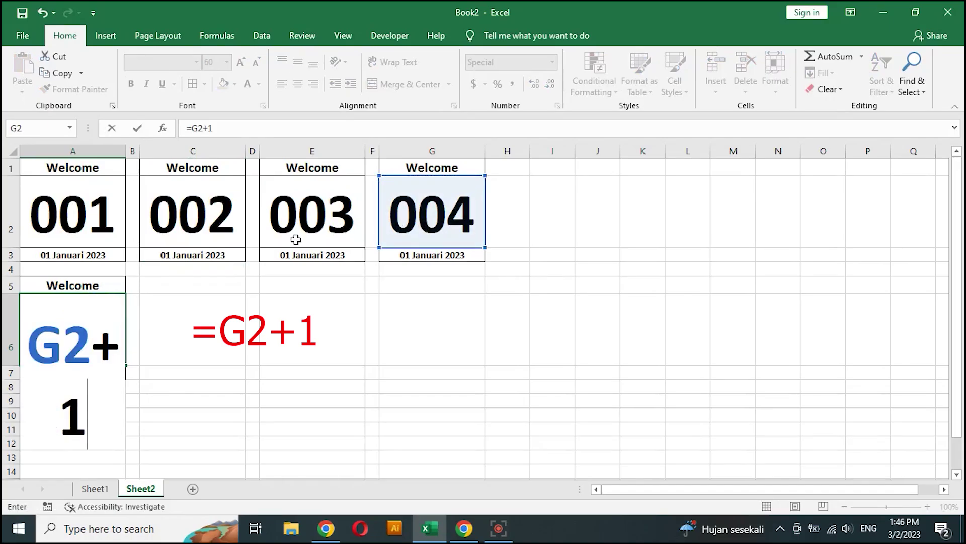
key(Return)
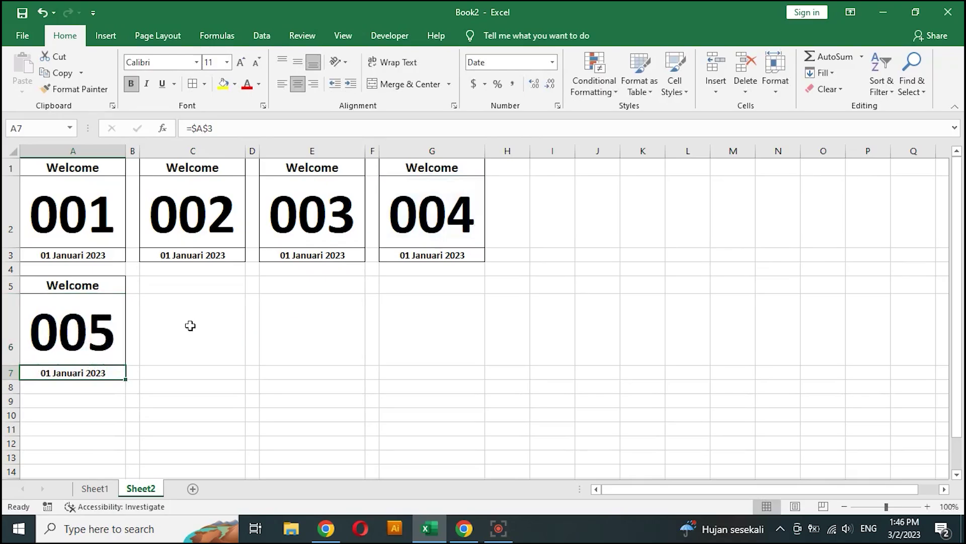
key(shift+Up)
key(shift+Up)
key(ctrl+c)
key(Right)
key(Right)
key(Right)
key(Right)
key(Up)
Copy the three coupons in C1:G3 and paste them at cell C5 to complete the second row.
drag(162, 166, 463, 256)
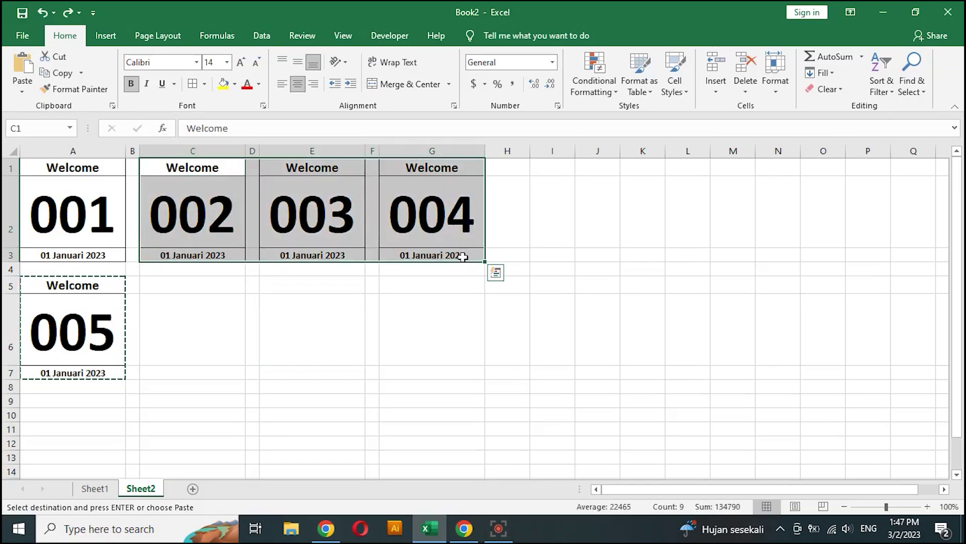
key(Escape)
key(ctrl+c)
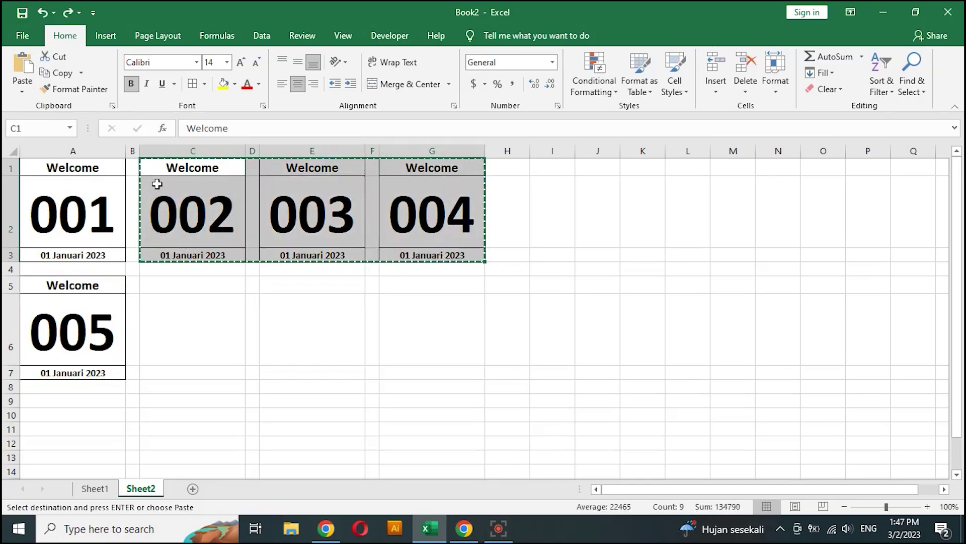
click(169, 283)
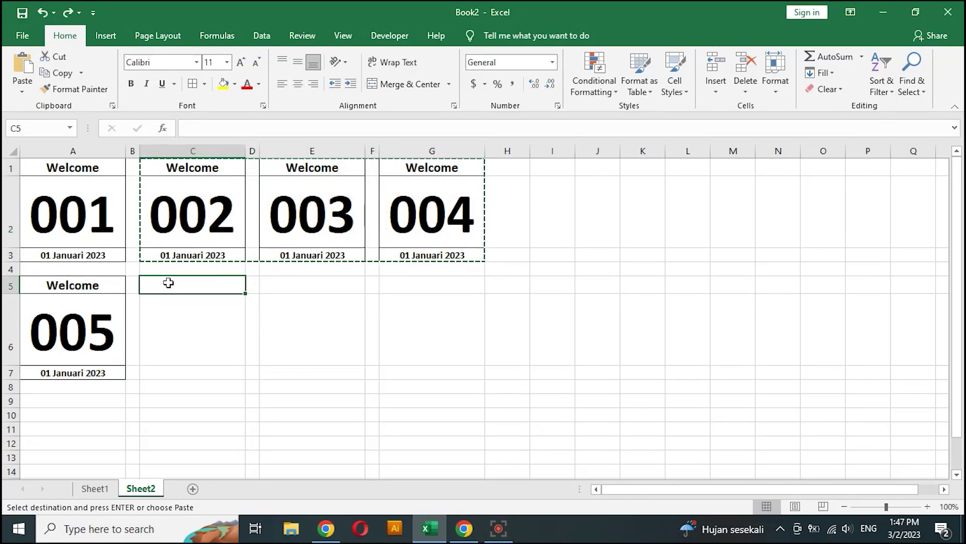
key(ctrl+v)
key(ctrl)
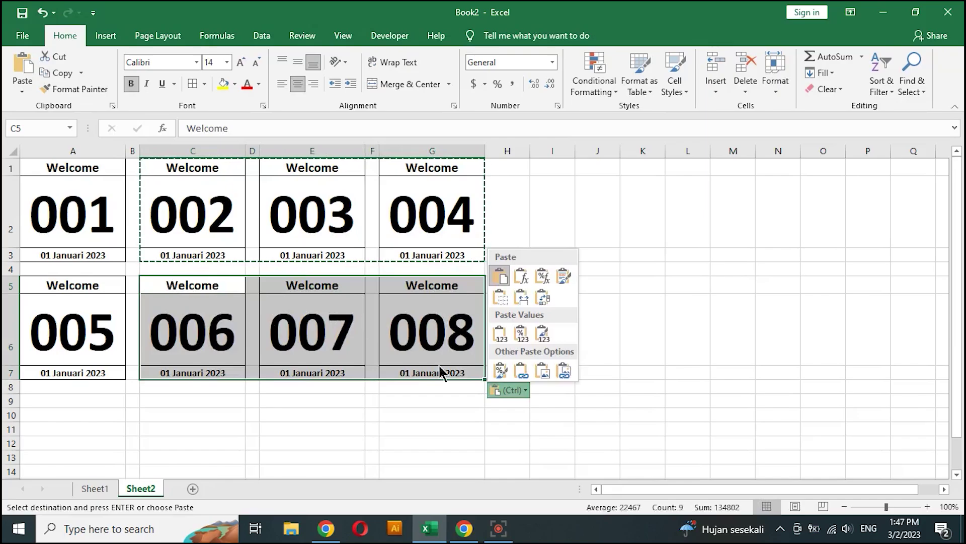
click(407, 394)
click(439, 419)
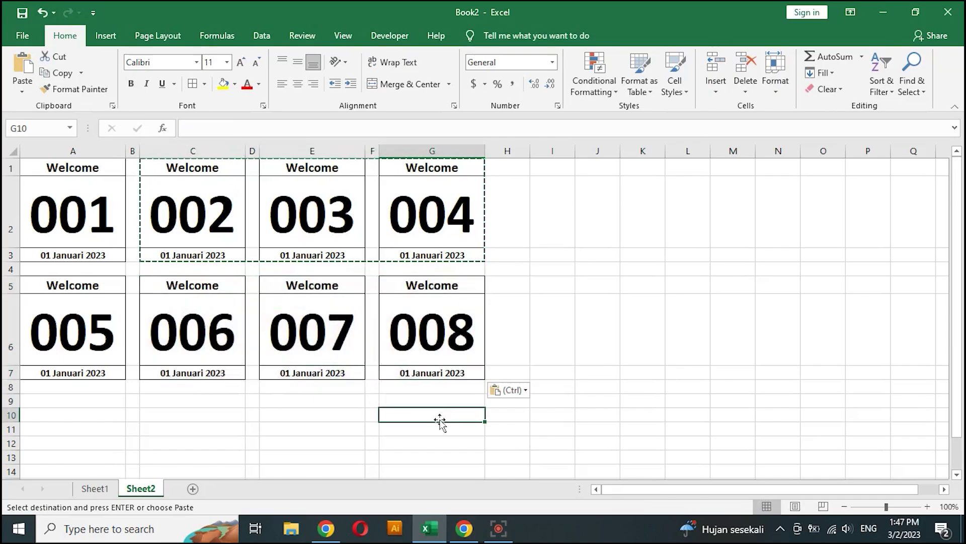
Copy the second row of coupons in A5:G7 and paste it at cell A9 as the third row.
click(960, 367)
drag(959, 368, 958, 399)
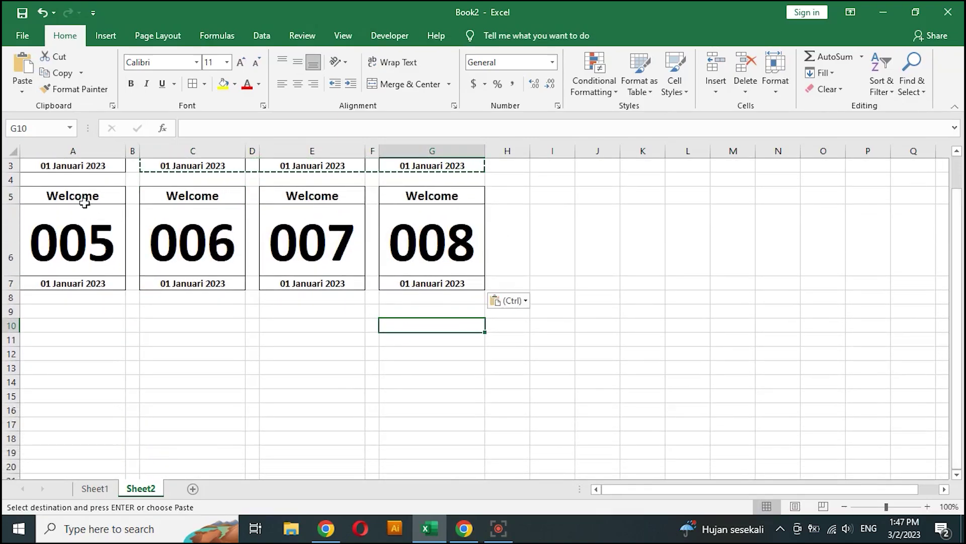
drag(79, 196, 455, 284)
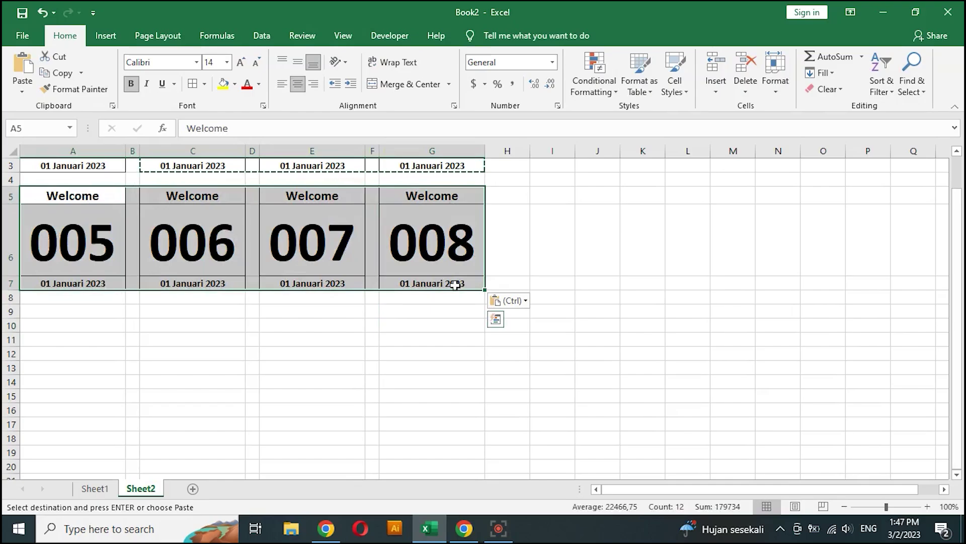
key(ctrl+c)
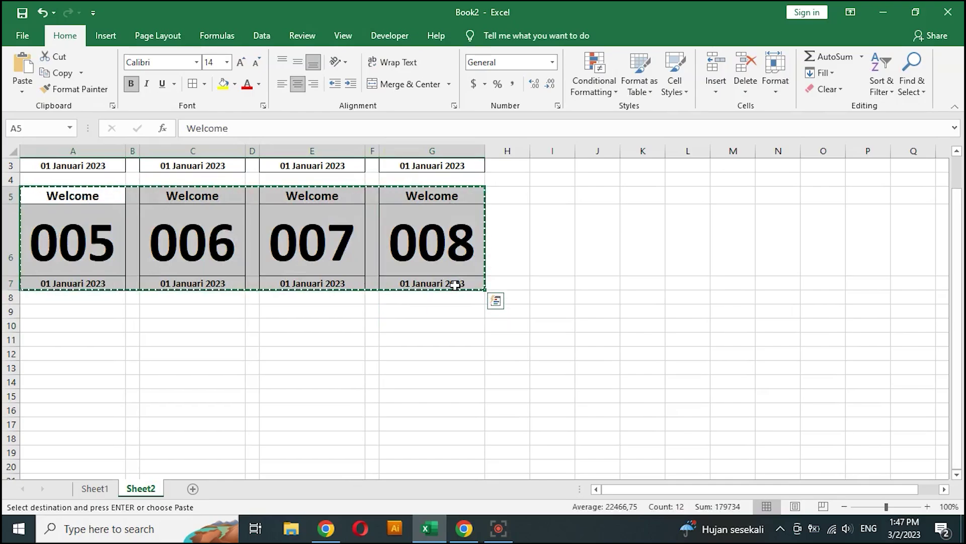
click(57, 312)
key(ctrl+v)
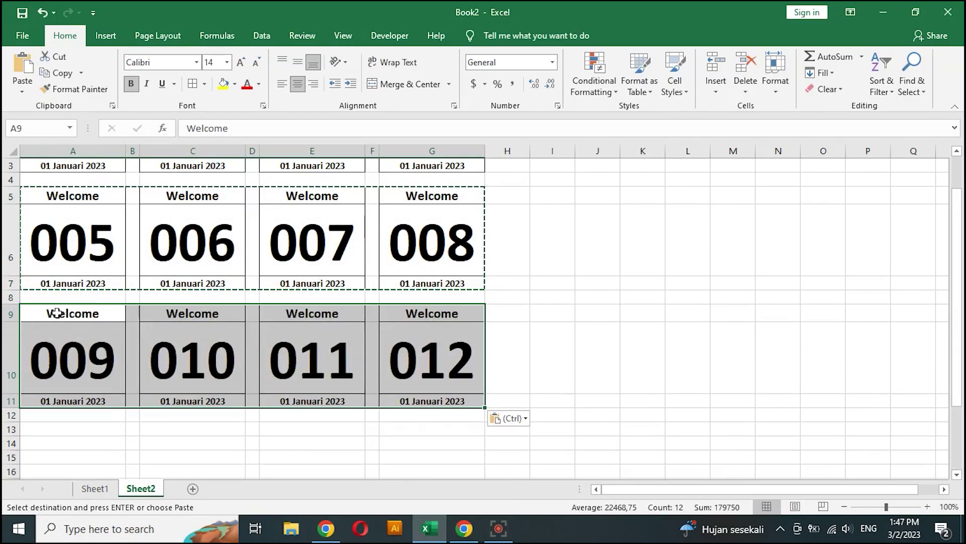
Copy the second and third rows of coupons in A5:G11 and paste them at cell A13.
mouse_move(960, 375)
mouse_down()
mouse_move(960, 355)
mouse_move(960, 375)
mouse_up()
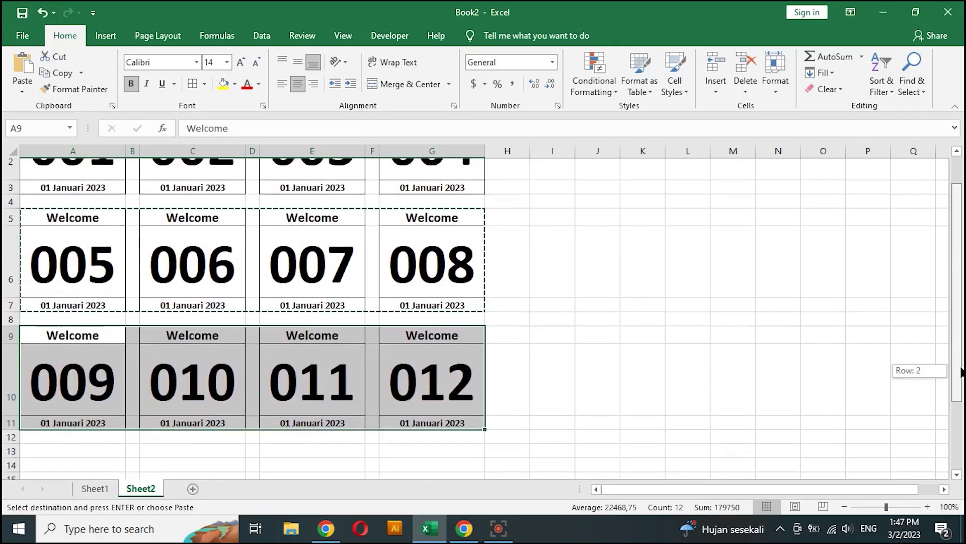
click(82, 204)
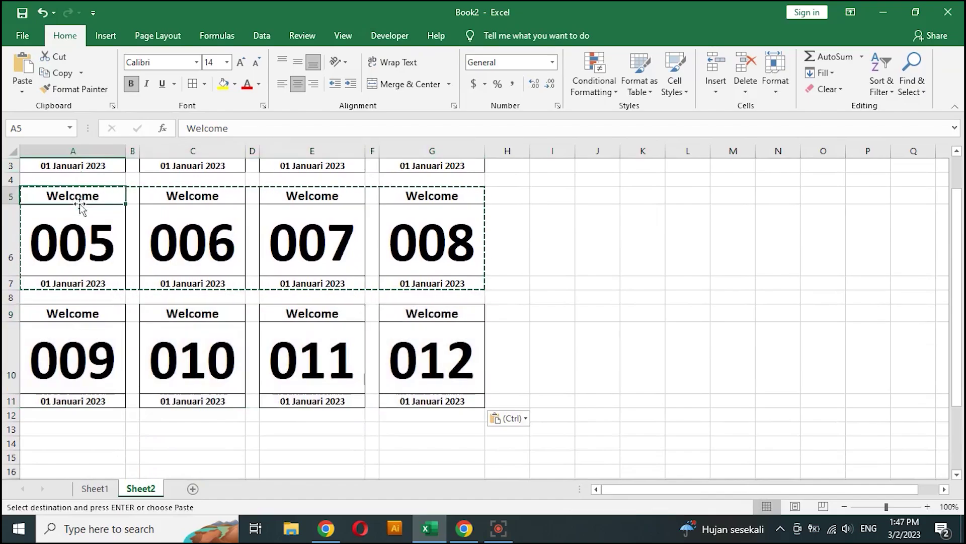
drag(51, 195, 414, 397)
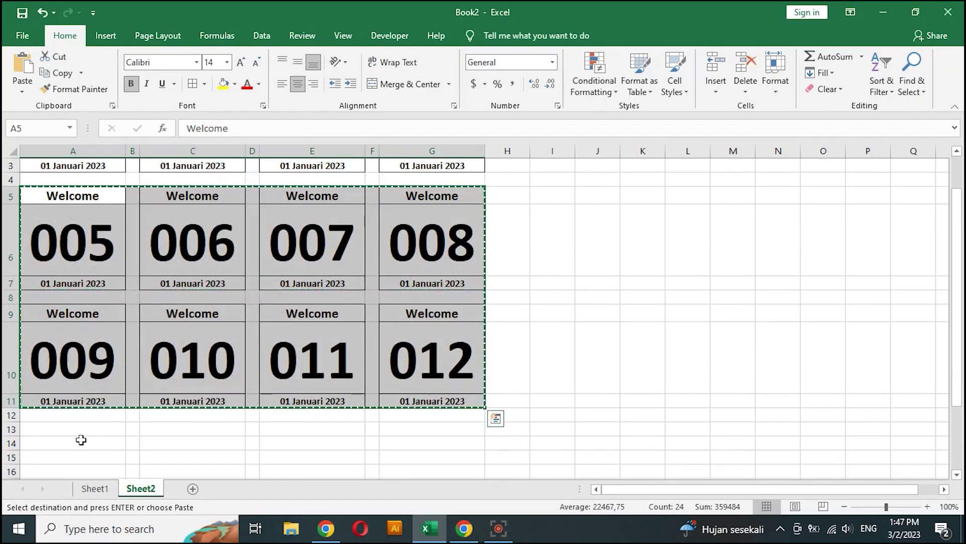
click(48, 429)
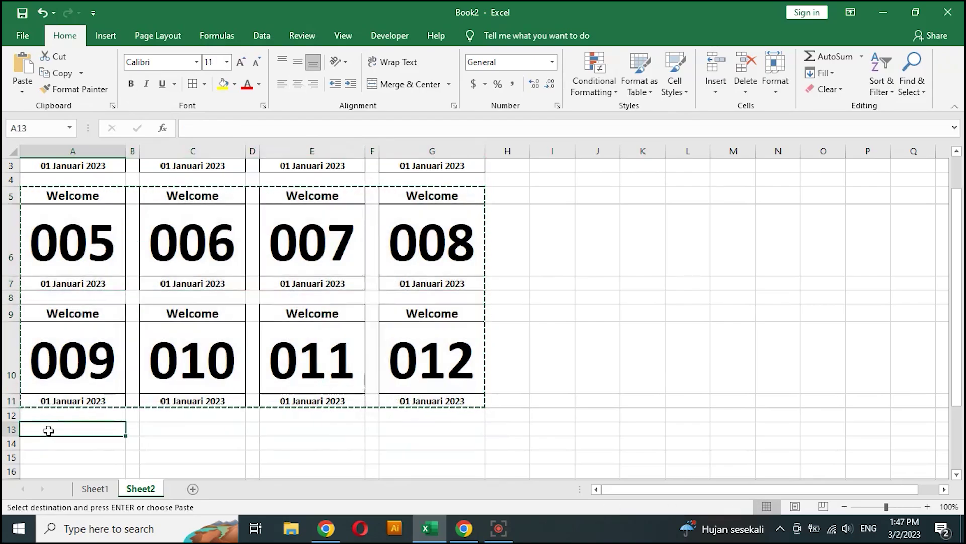
key(ctrl+v)
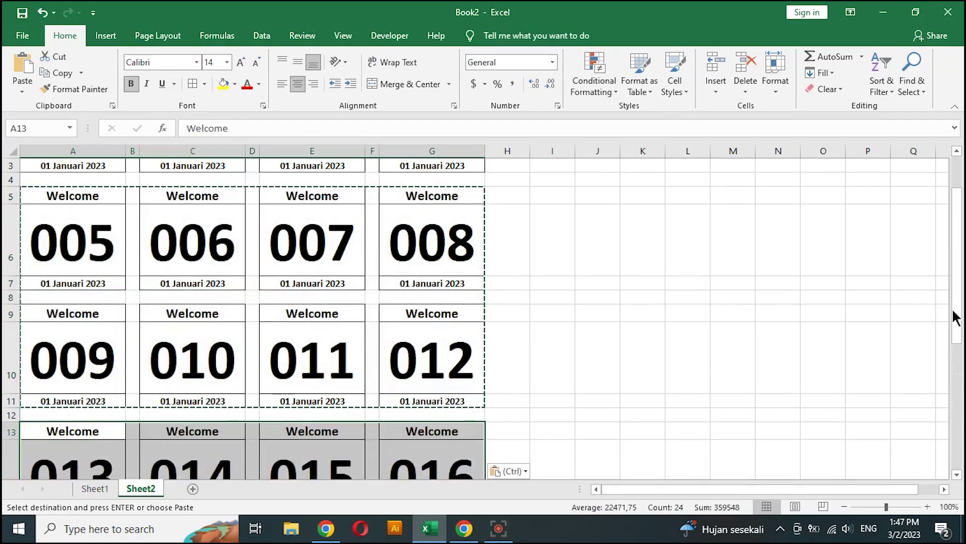
Paste the copied two-row coupon block again at cells A21 and A29 to extend the numbered sheet.
drag(956, 280, 954, 448)
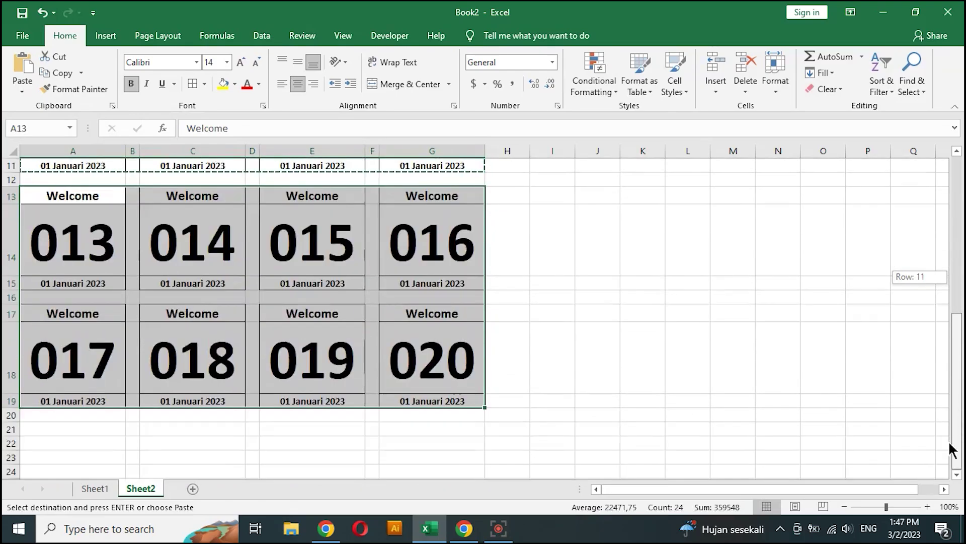
click(43, 428)
key(ctrl+v)
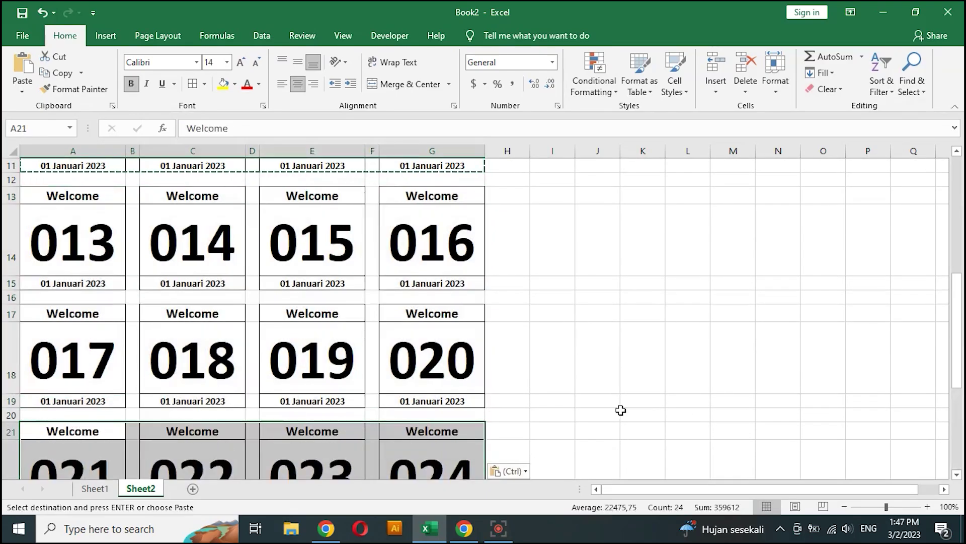
drag(957, 330, 947, 410)
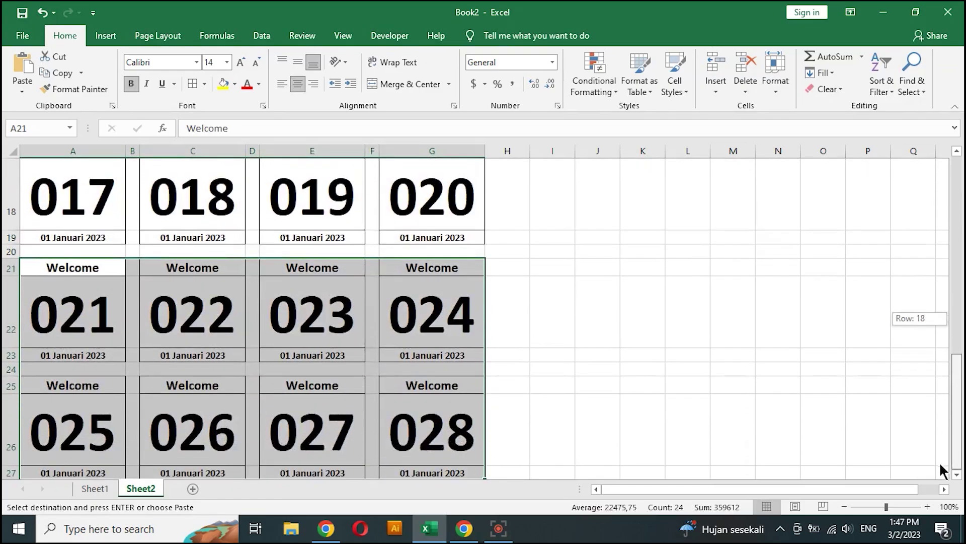
drag(940, 464, 939, 468)
scroll(957, 477, down, 2)
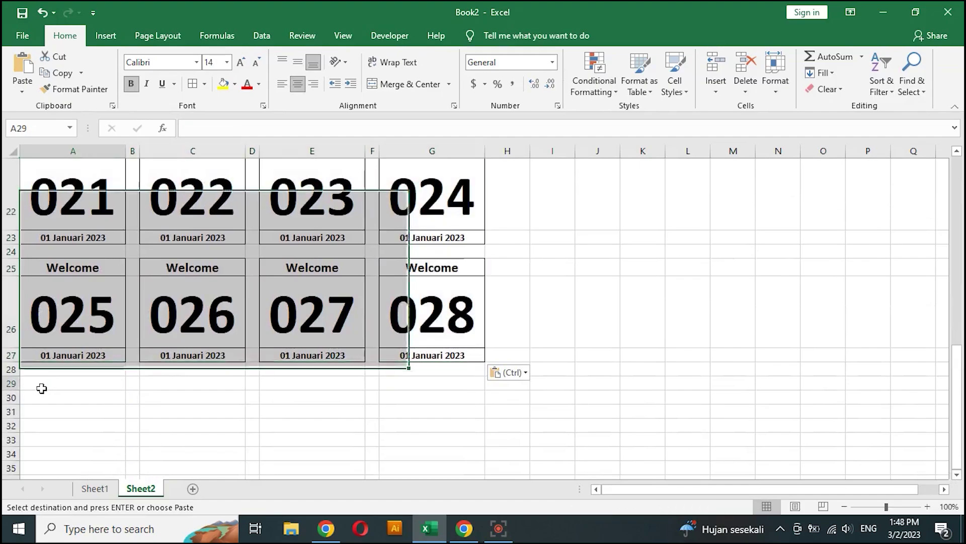
click(41, 387)
key(ctrl+v)
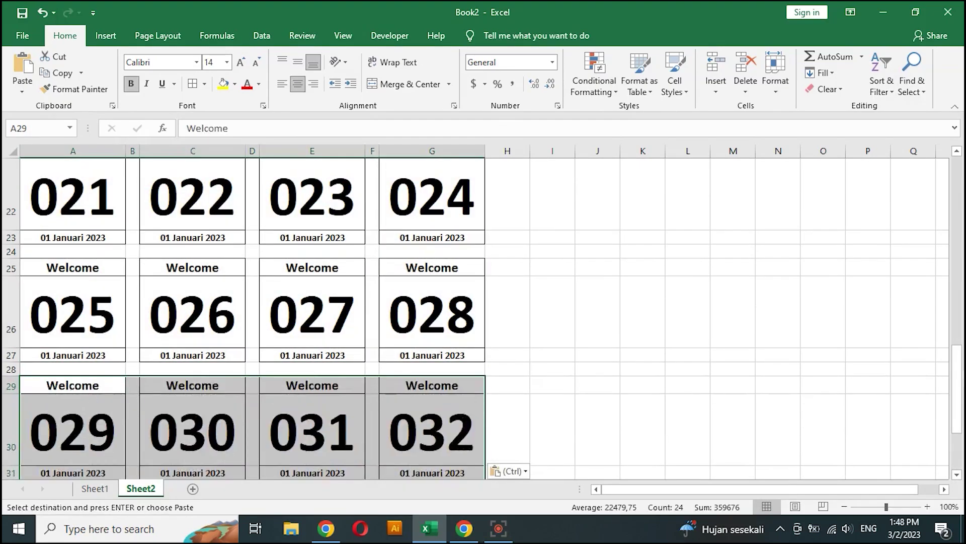
Set the first coupon's starting number in cell A2 to 101 and its date in cell A3 to 1/2/2023.
drag(958, 383, 956, 189)
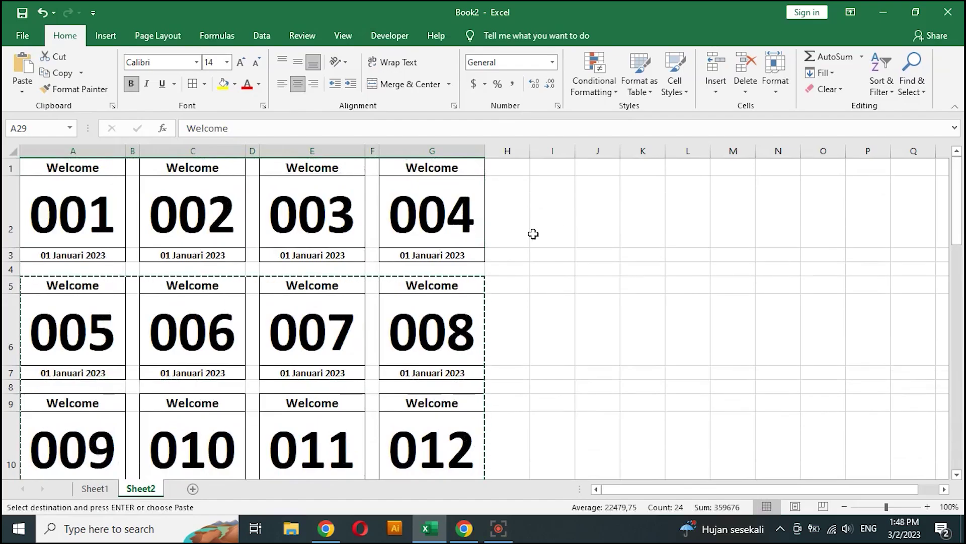
click(97, 210)
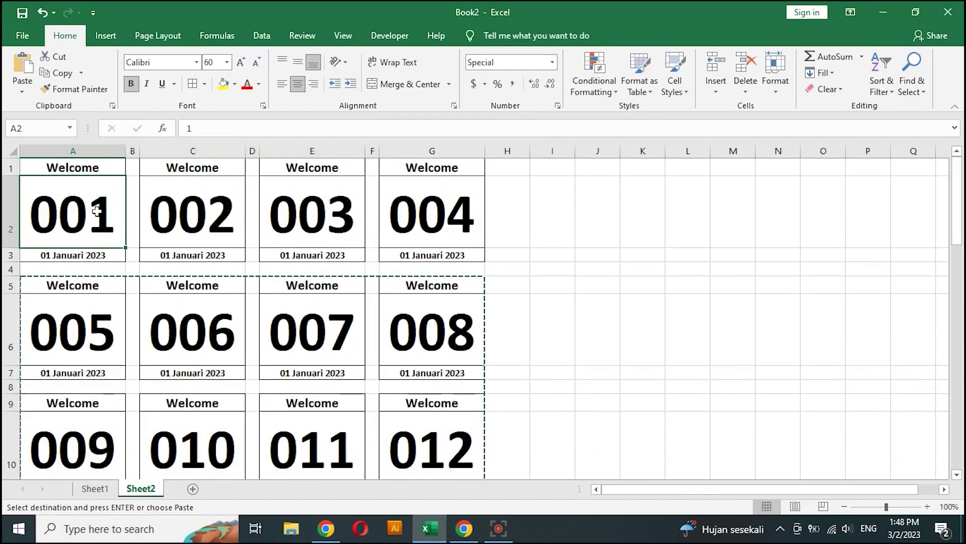
double_click(97, 211)
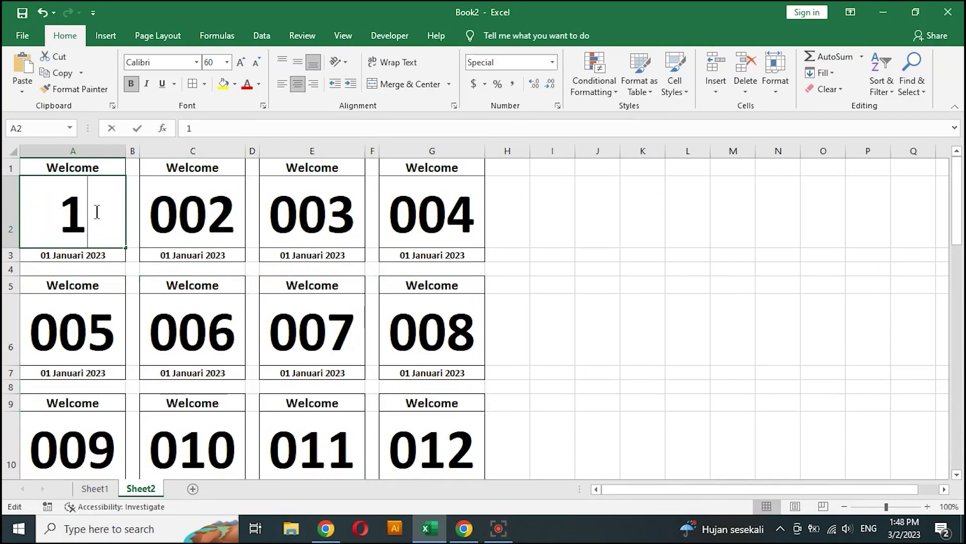
key(BackSpace)
text(10)
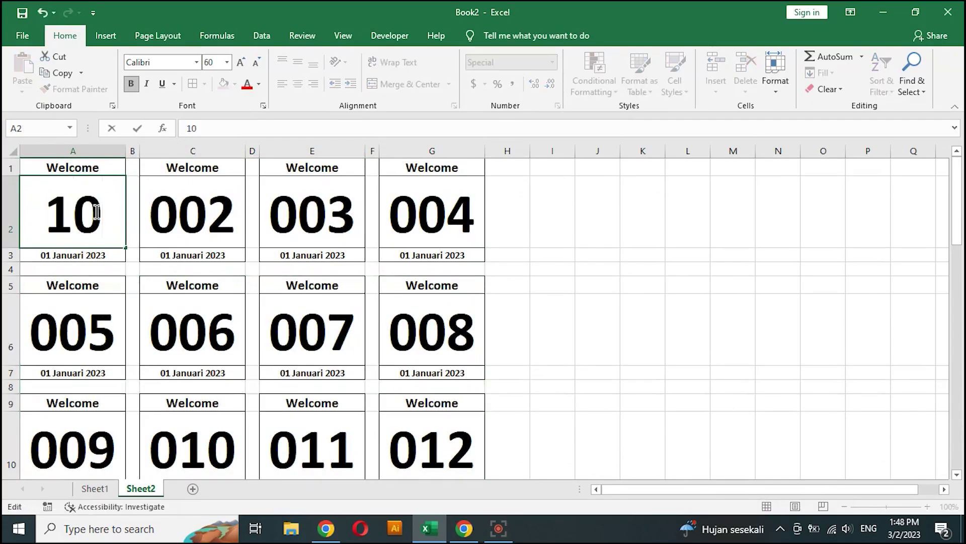
text(1)
key(Return)
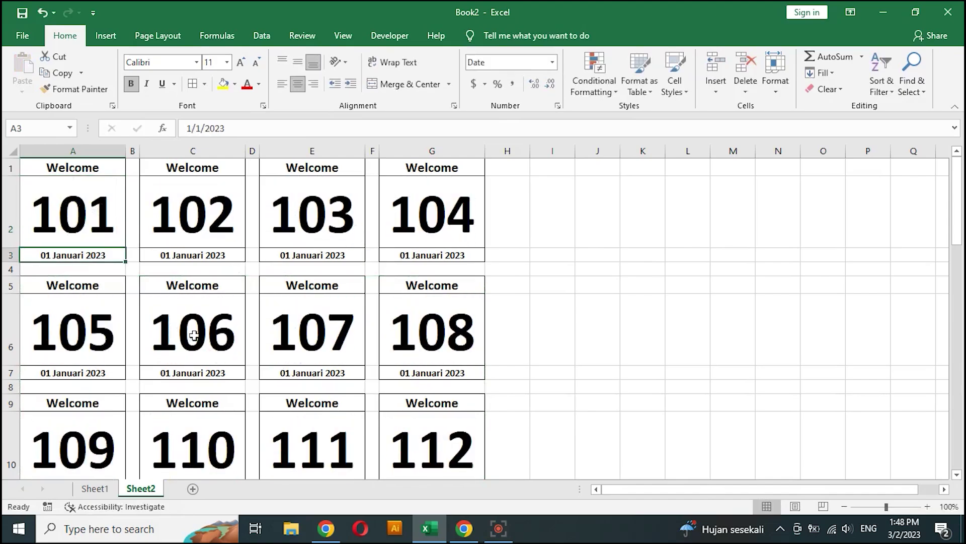
double_click(71, 255)
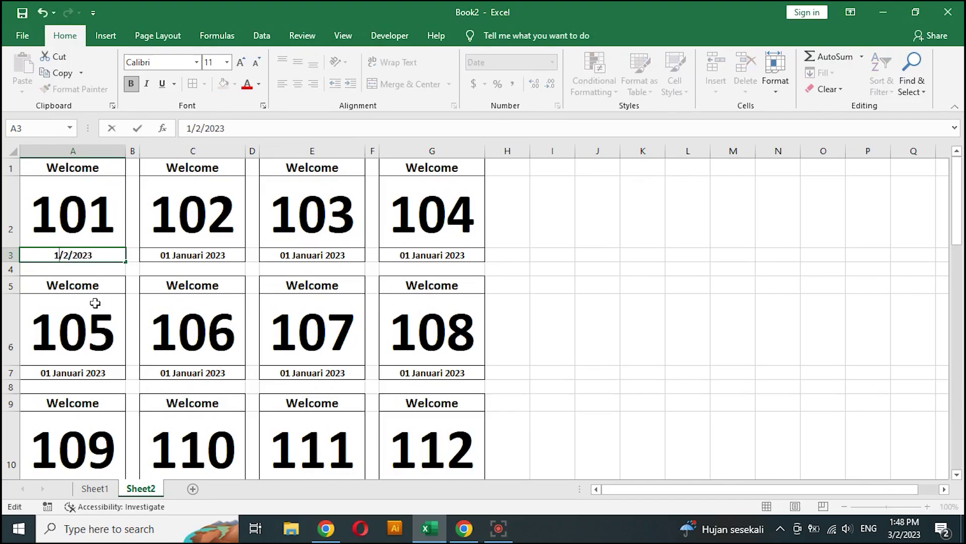
key(Return)
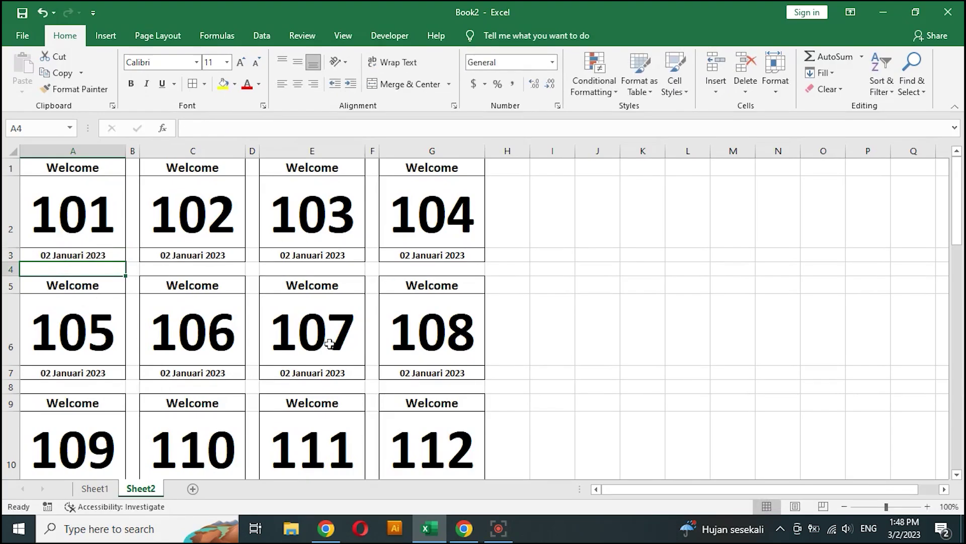